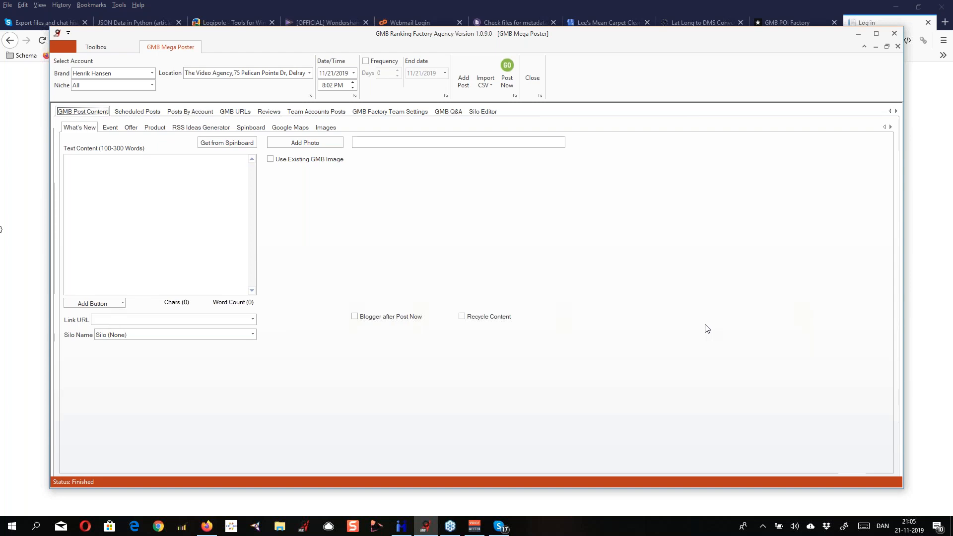
Open the scheduled post dated 11/18/2019, which has a date/time error, for editing in the post content editor
left_click(804, 32)
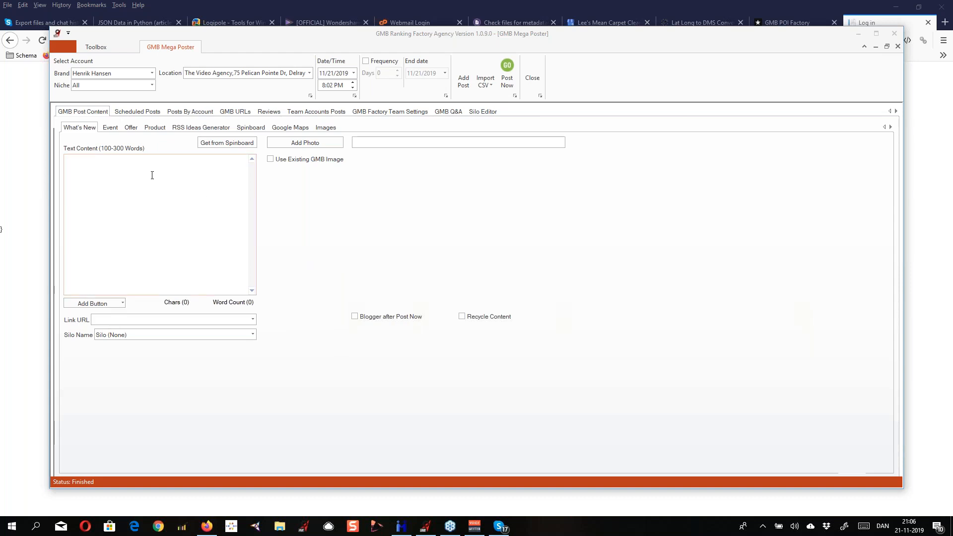
left_click(145, 112)
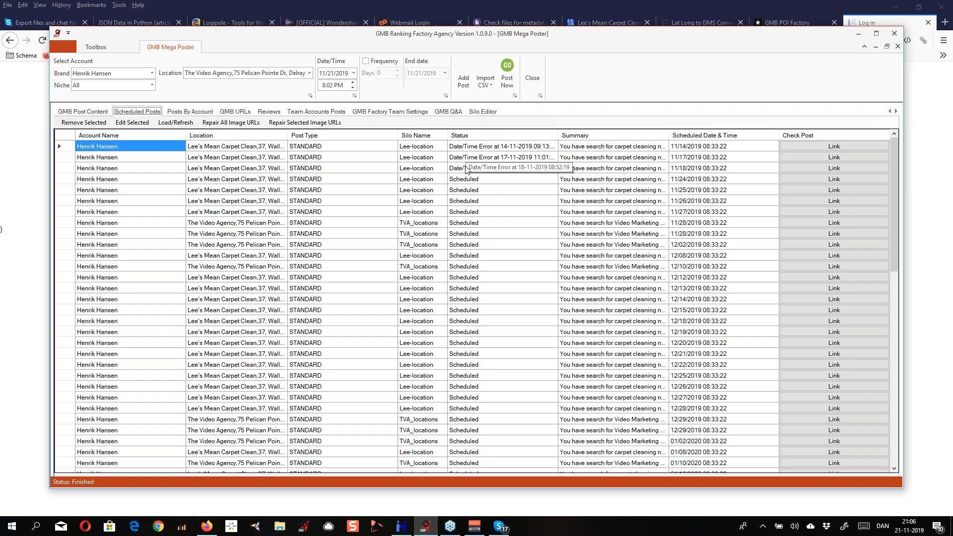
left_click(233, 128)
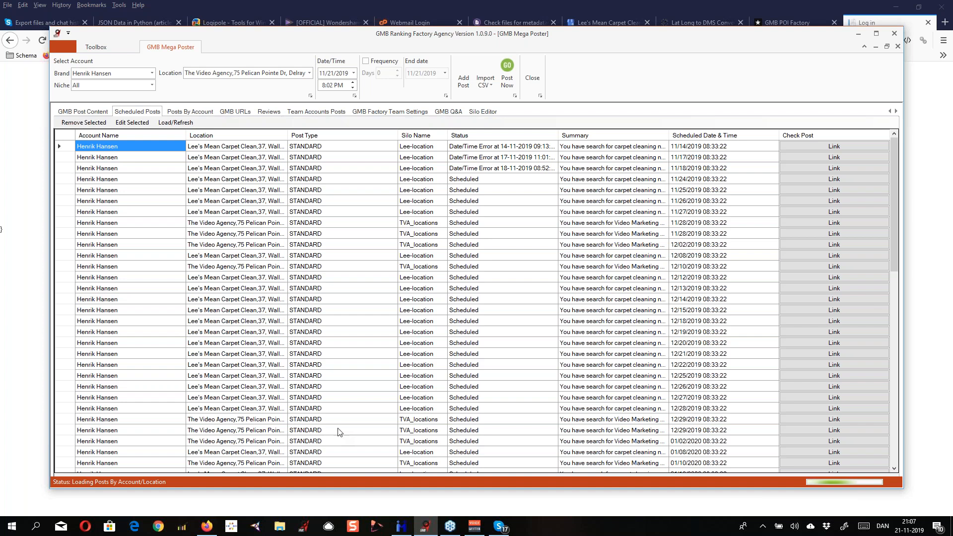
left_click(65, 170)
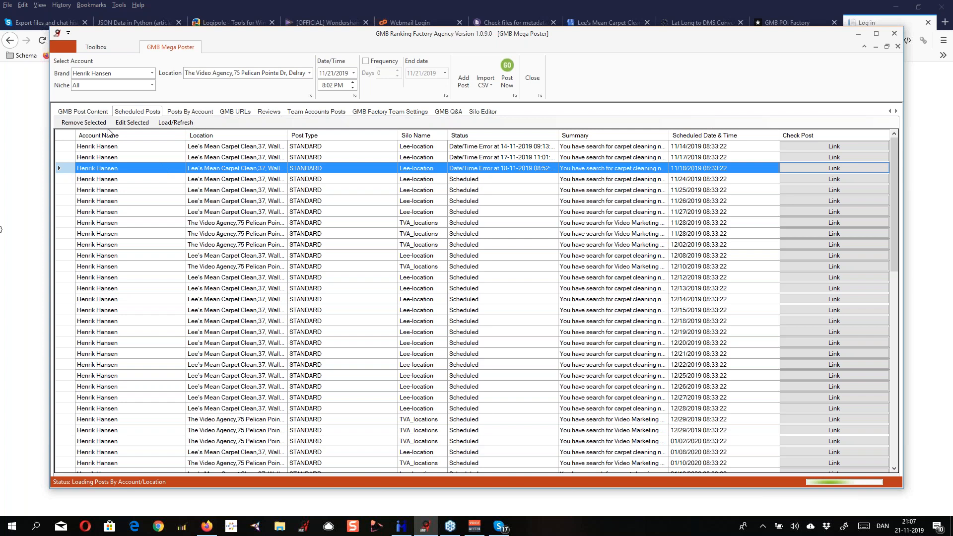
left_click(133, 123)
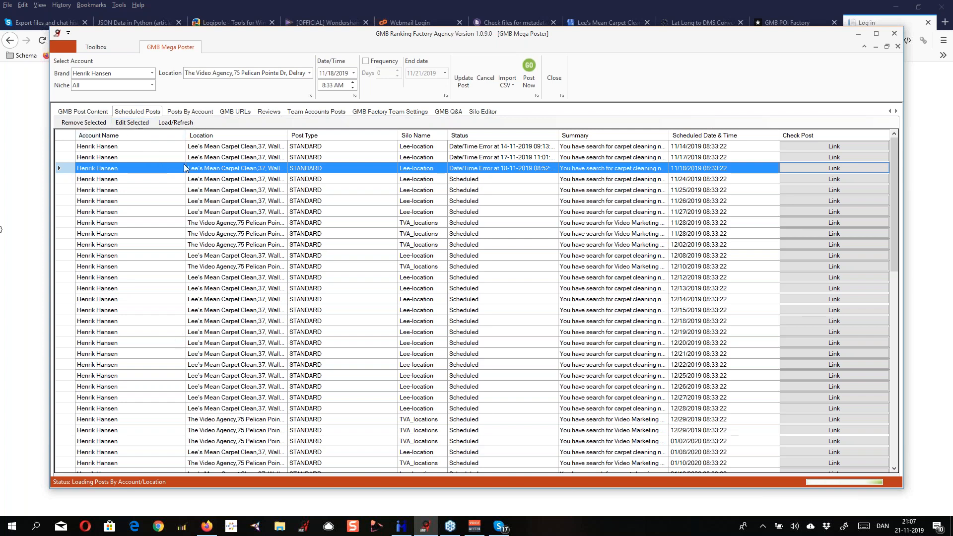
left_click(88, 112)
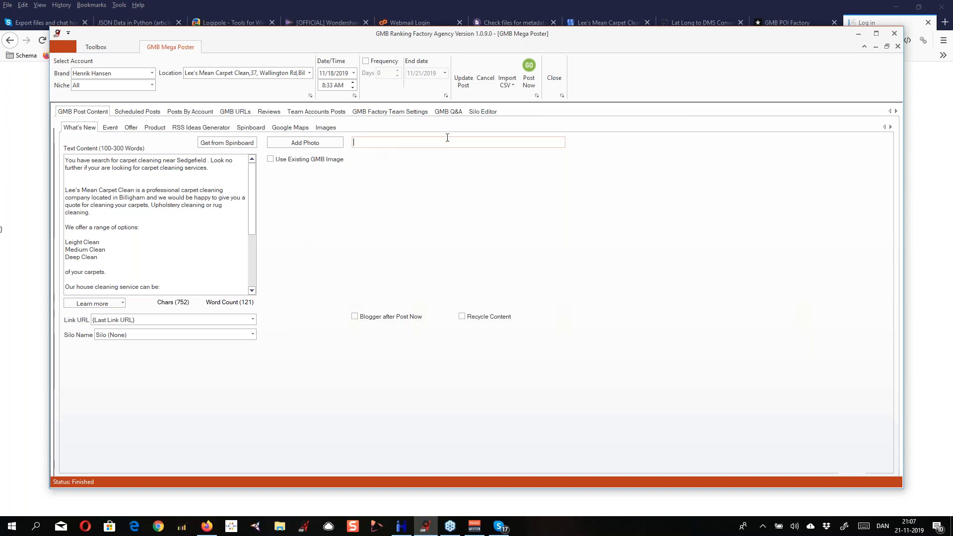
Publish the post immediately with an existing GMB image and the Lee-location silo, and check the scheduled posts list
left_click(270, 159)
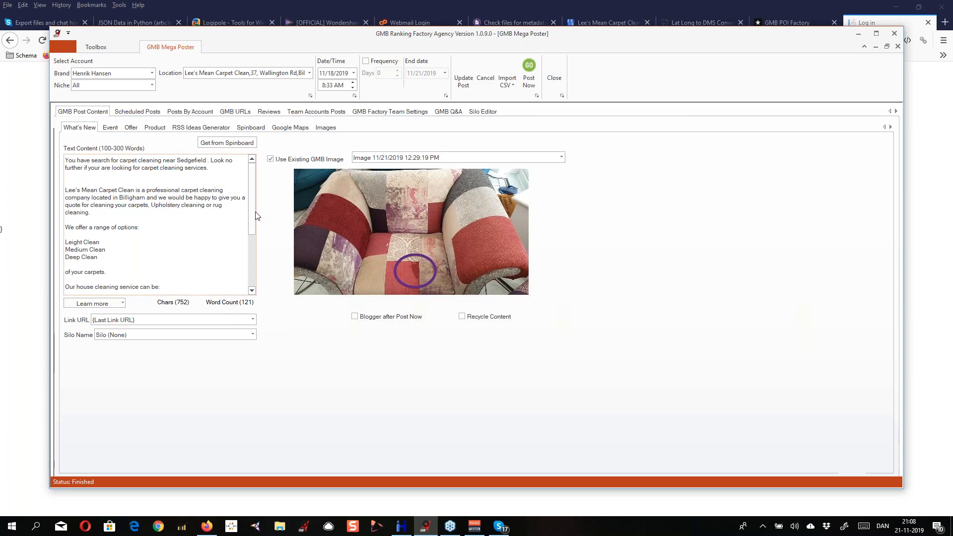
left_click(253, 334)
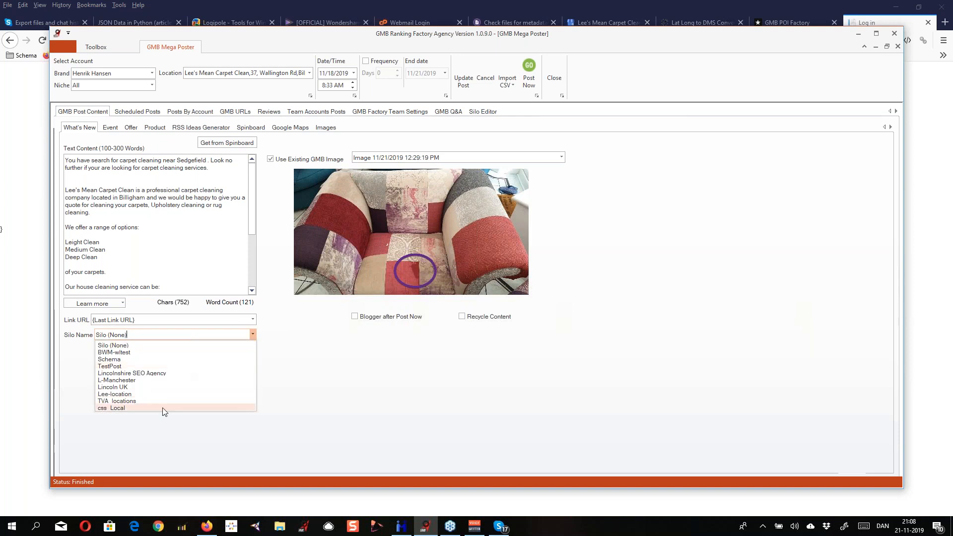
left_click(162, 394)
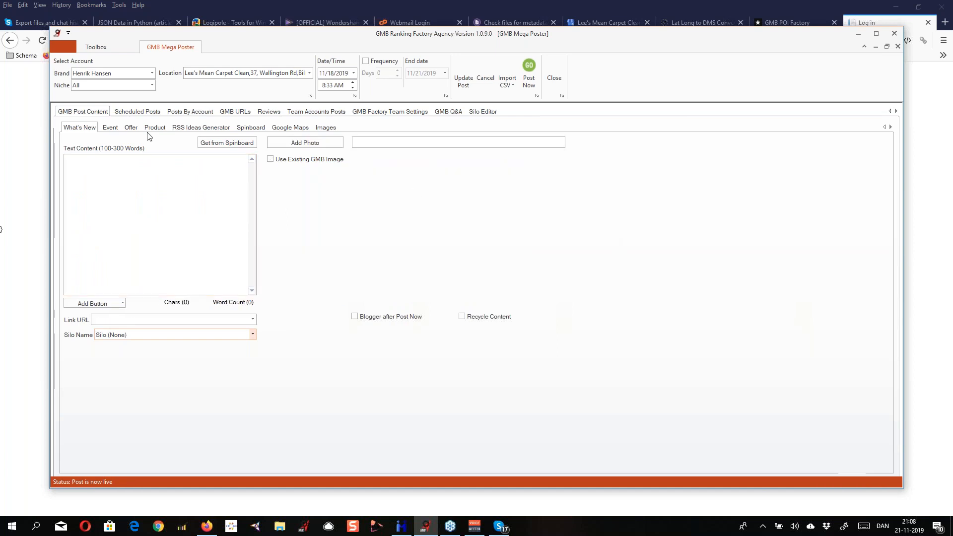
left_click(133, 112)
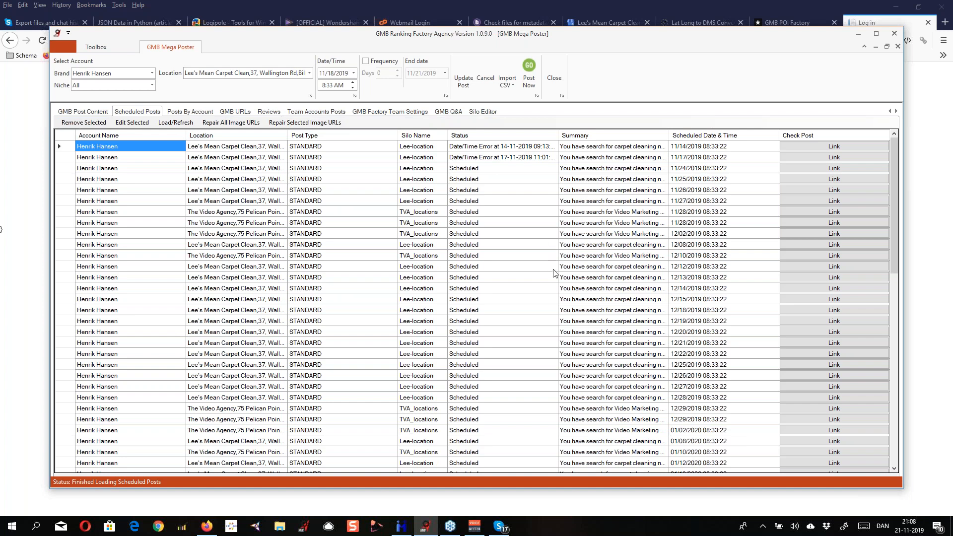
Add the photo Inglby-Barwick-Upholstrey-cleaning2.jpg from the Inglby Barwick folder to a blank What's New post
left_click(92, 114)
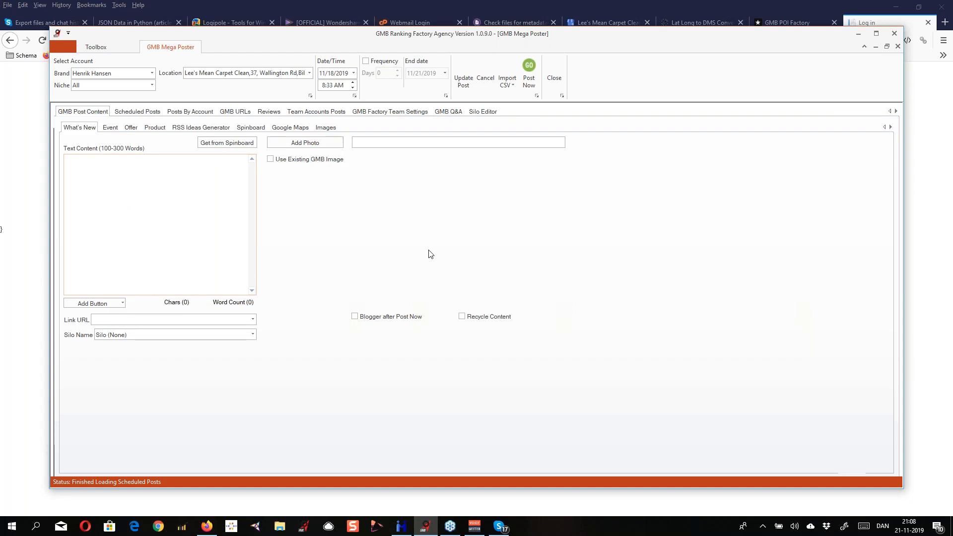
left_click(322, 144)
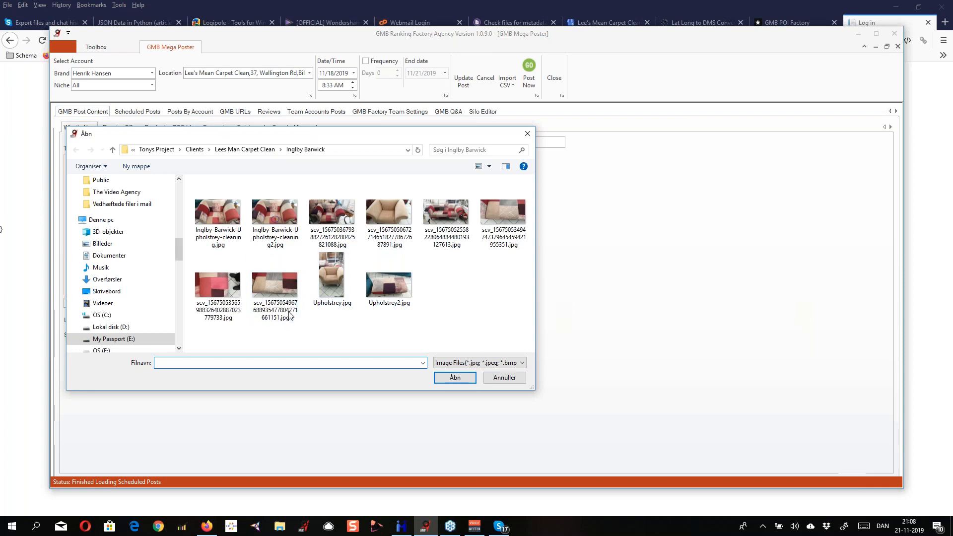
left_click(274, 218)
left_click(449, 376)
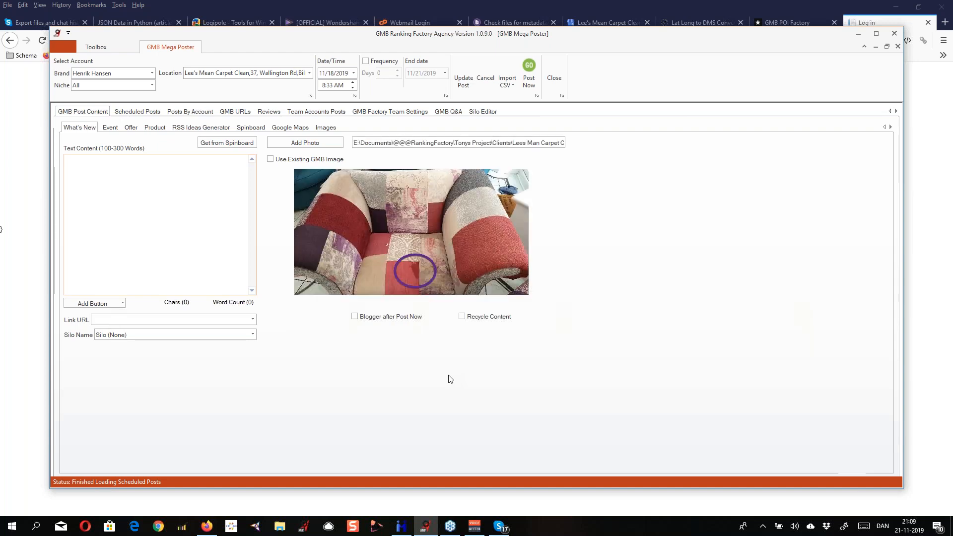
Review the added photo's metadata: title and captions, keywords, credits, origin, copyright and URL, creator contact and Exif data
left_click(325, 129)
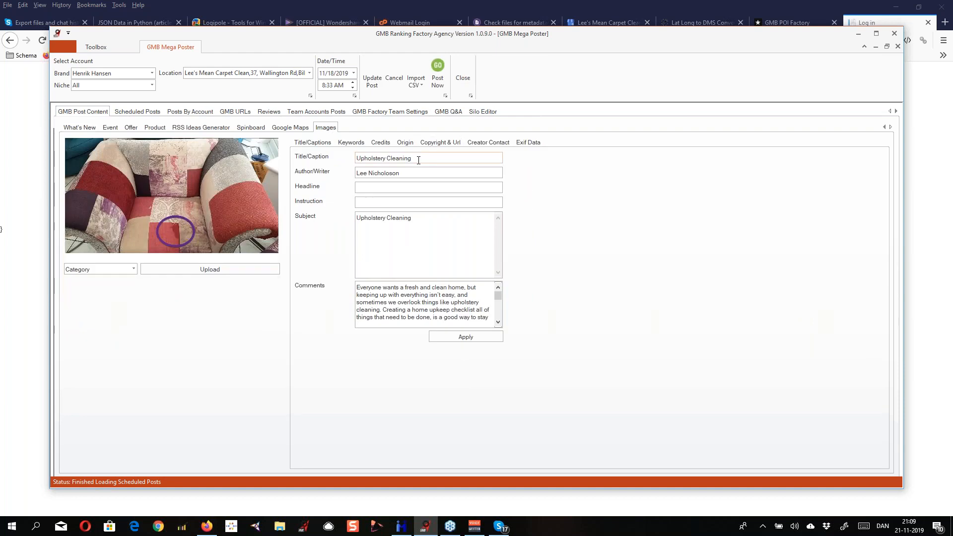
left_click(350, 143)
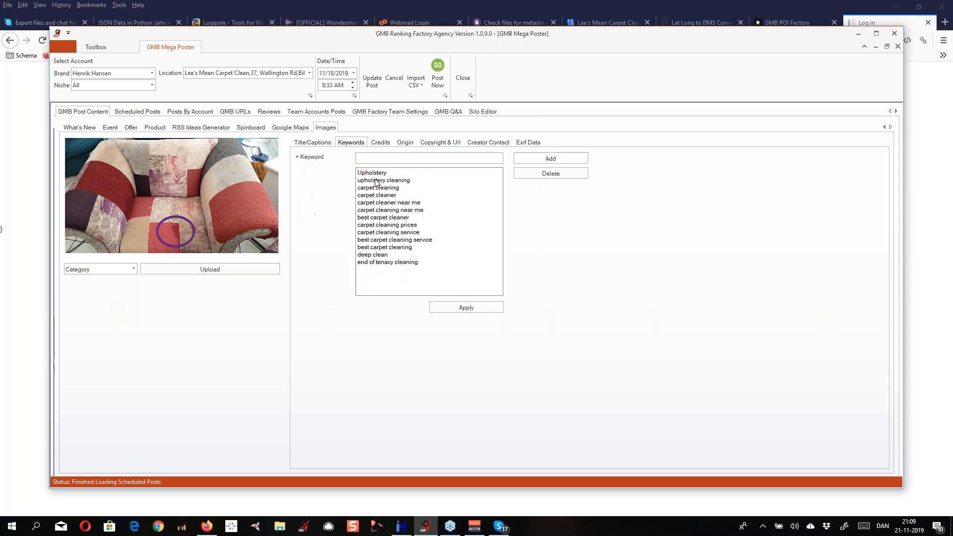
left_click(384, 146)
left_click(404, 143)
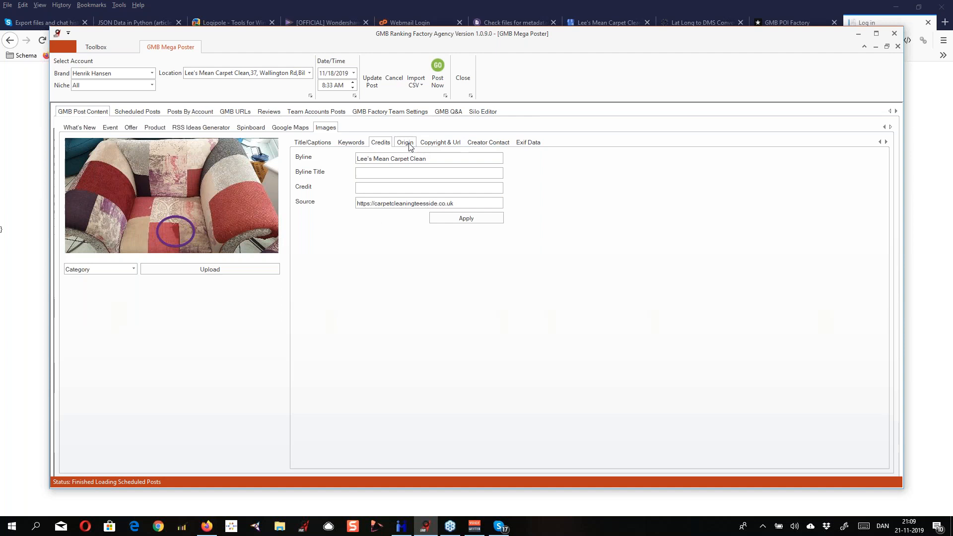
left_click(439, 145)
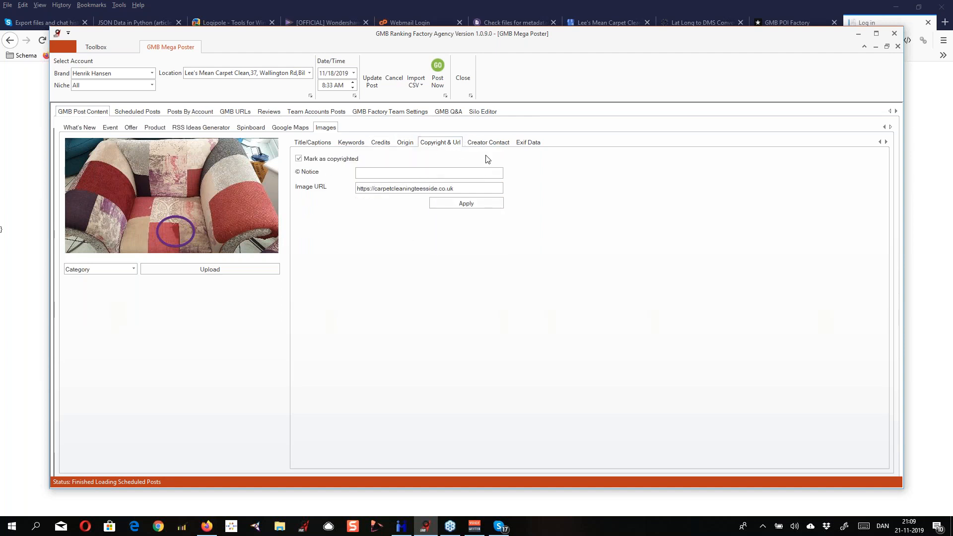
left_click(479, 143)
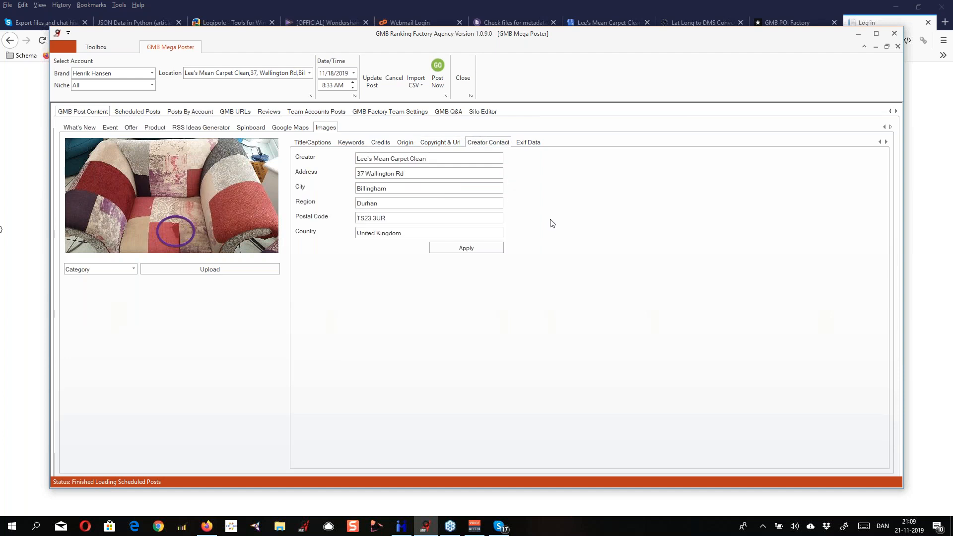
left_click(528, 145)
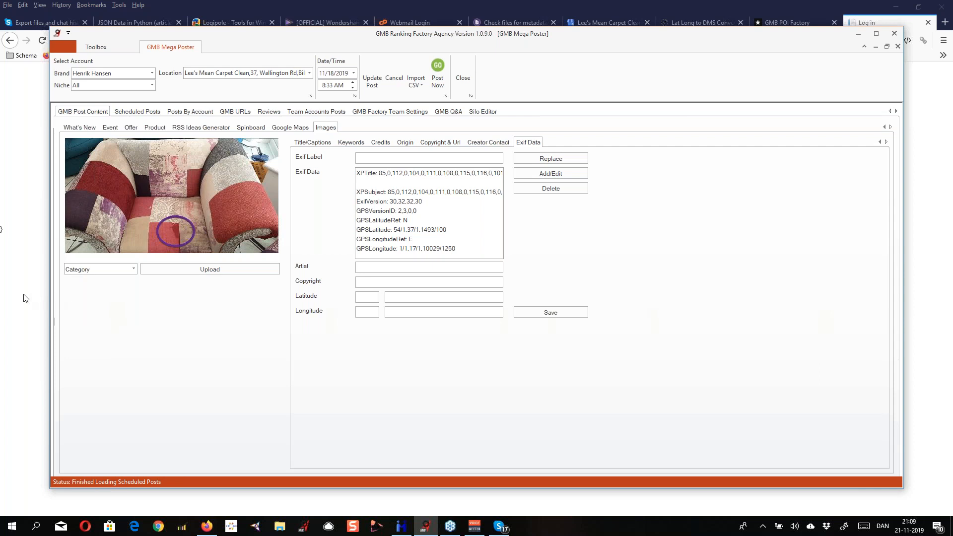
Switch to Metadata++ and examine the full metadata of Inglby-Barwick-Upholstrey-cleaning2.jpg, including its map view
key("alt+Tab")
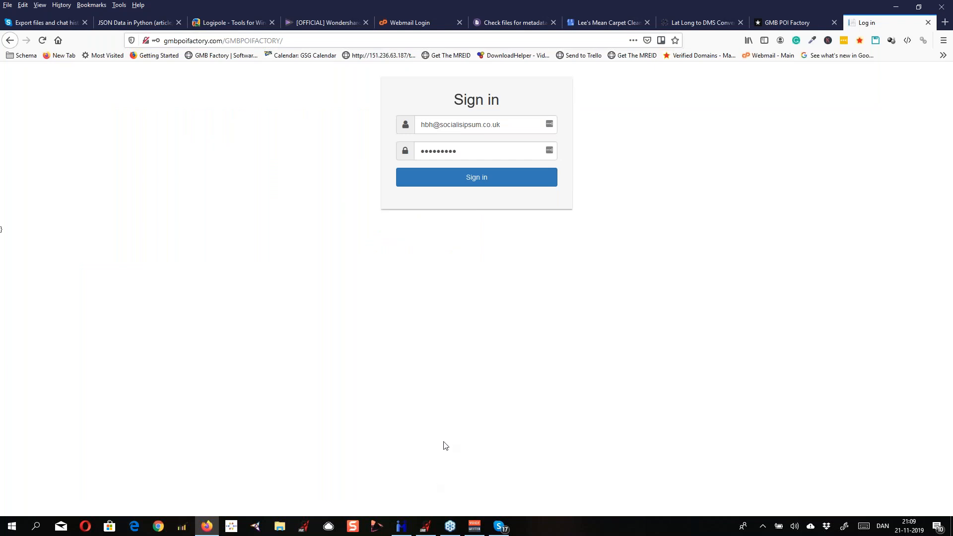
left_click(402, 528)
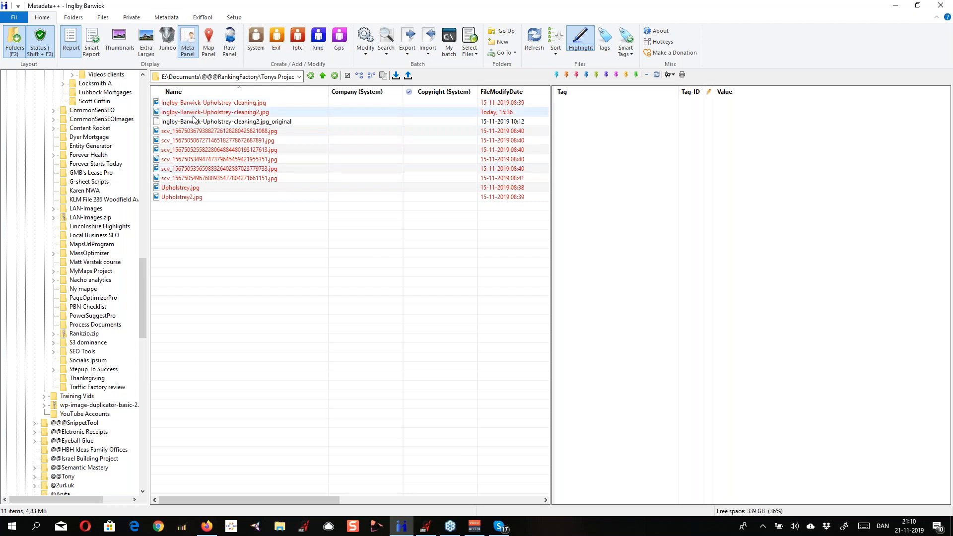
mouse_move(212, 114)
left_click(212, 115)
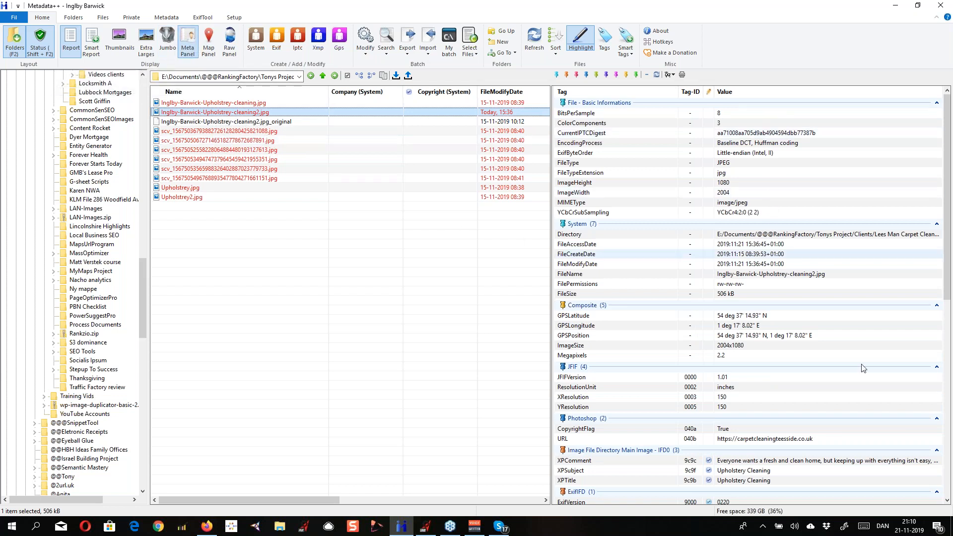
scroll(948, 263, "down", 4)
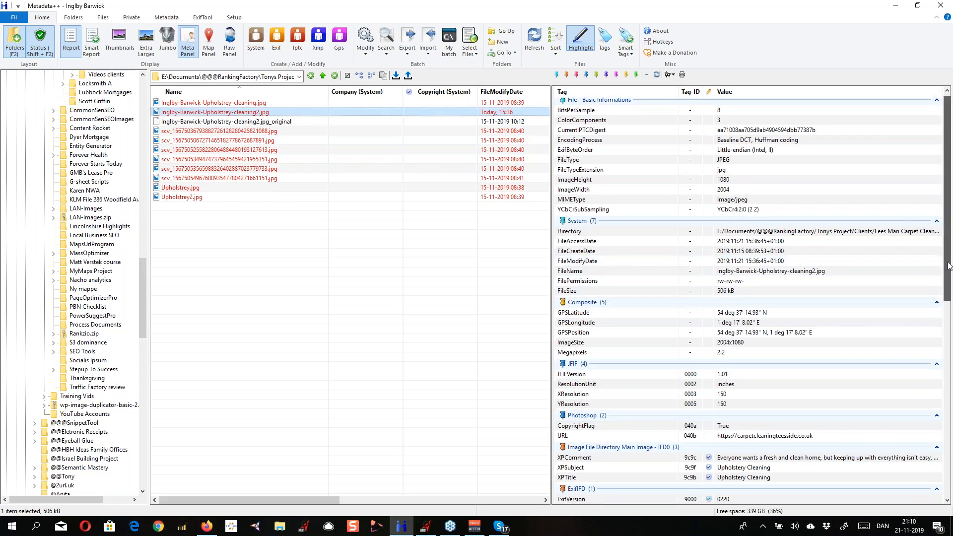
scroll(948, 263, "down", 5)
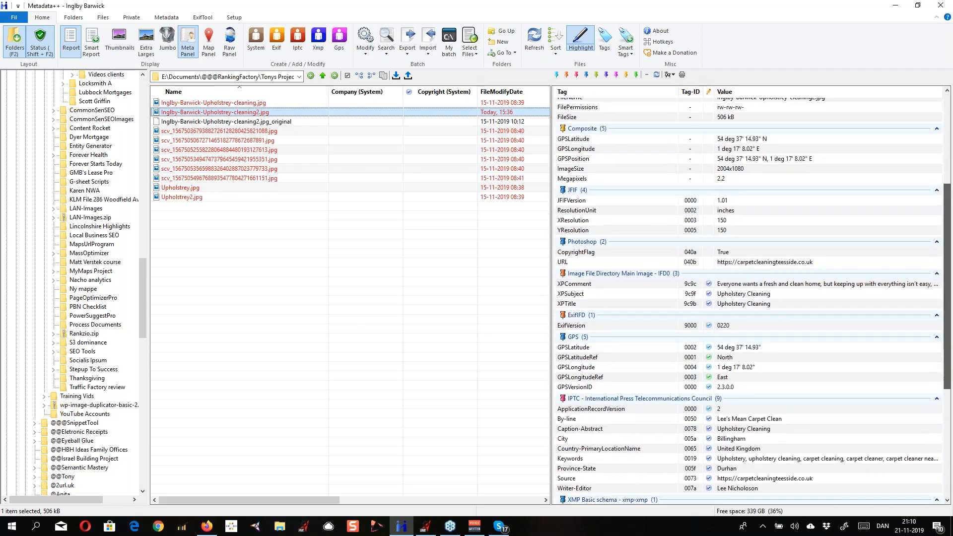
scroll(947, 262, "down", 4)
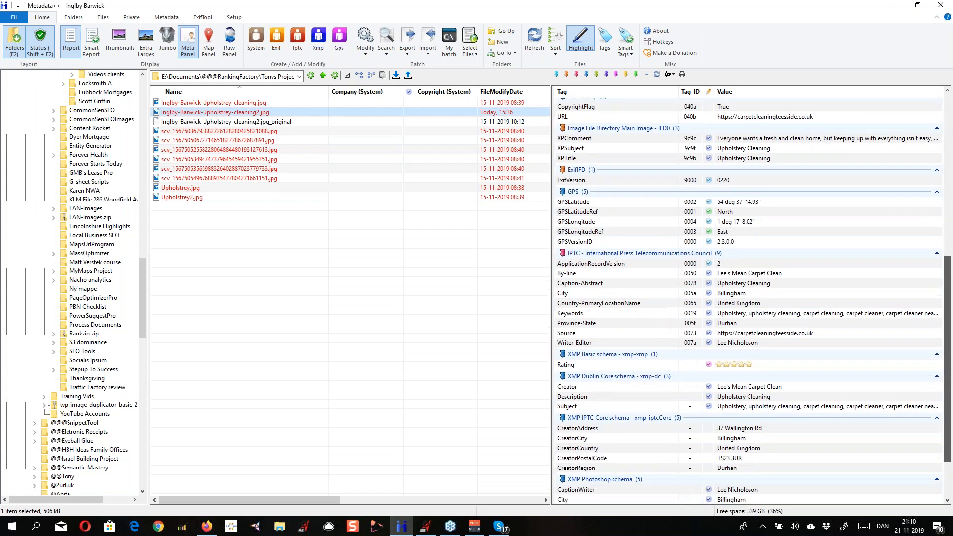
left_click_drag(947, 392, 947, 196)
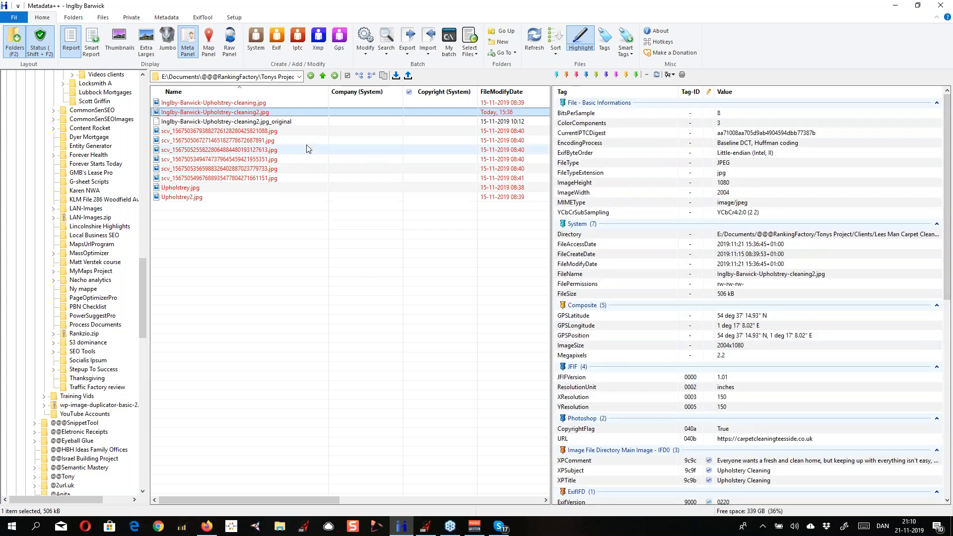
left_click(209, 49)
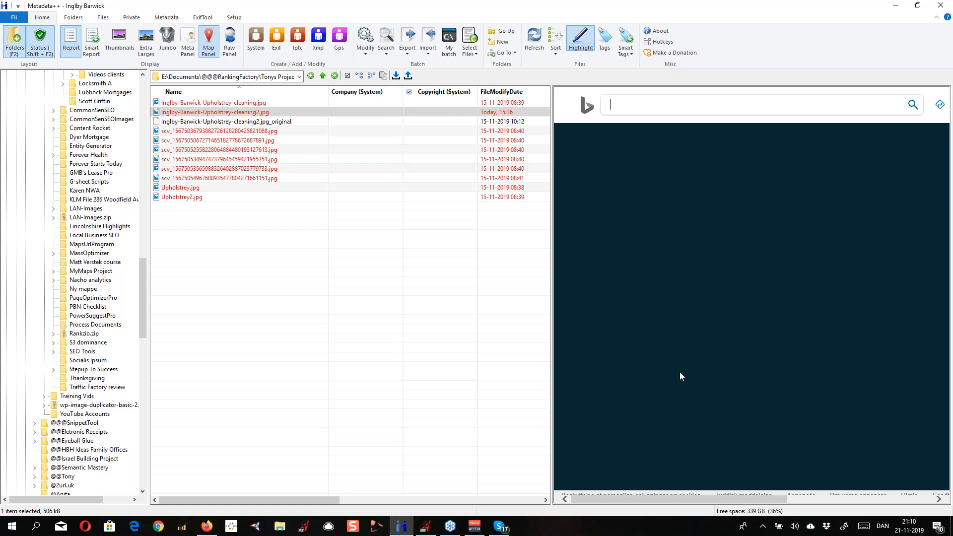
left_click(208, 44)
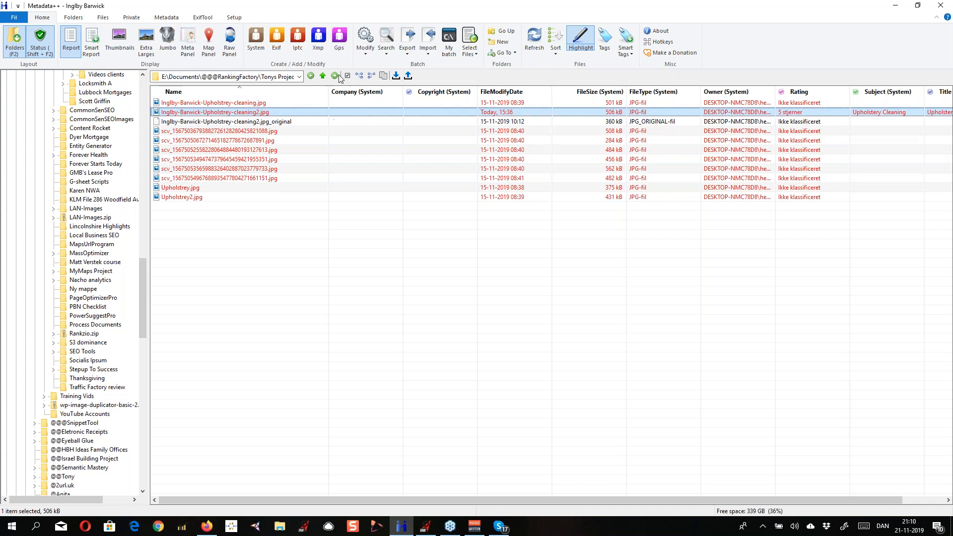
Inspect the editable GPS tags of the selected image, including the latitude, longitude and destination distance entries
left_click(339, 40)
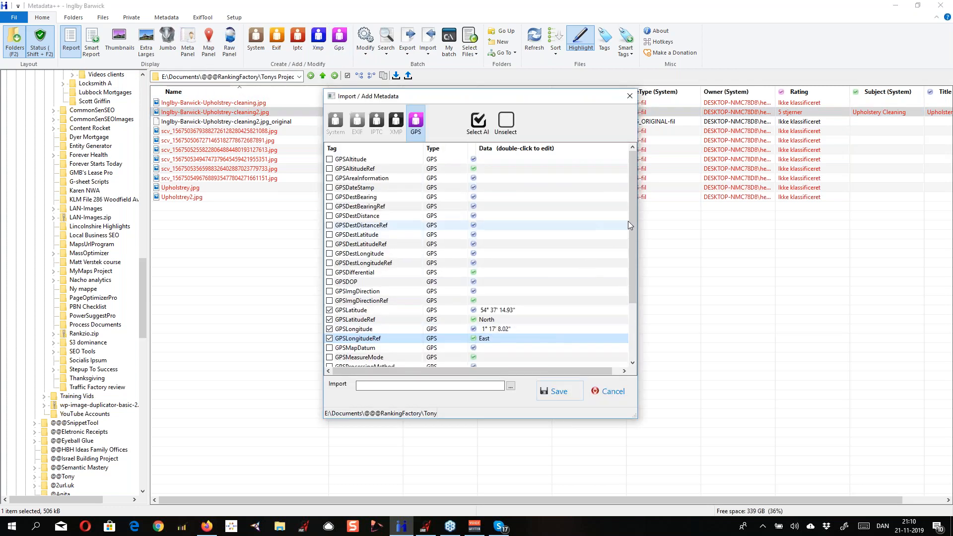
scroll(633, 214, "down", 3)
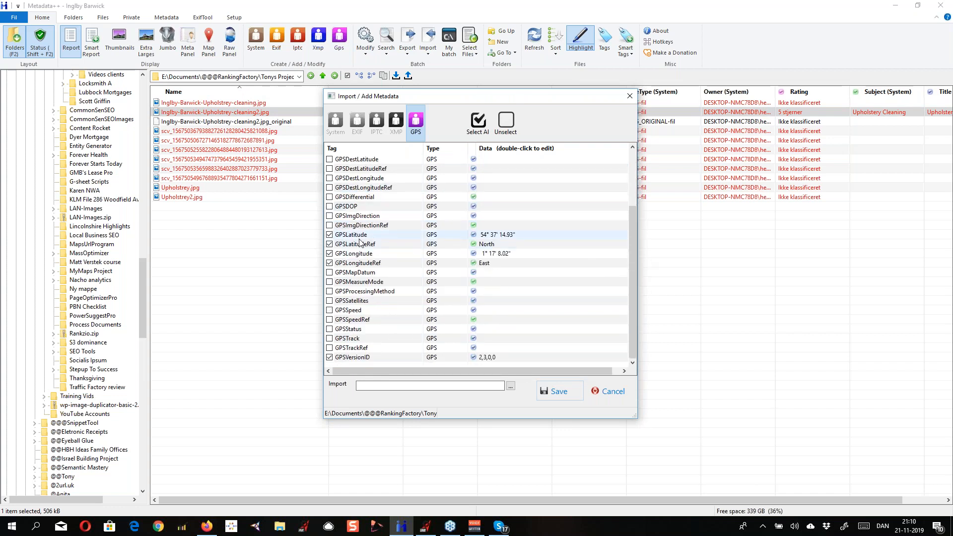
left_click(388, 256)
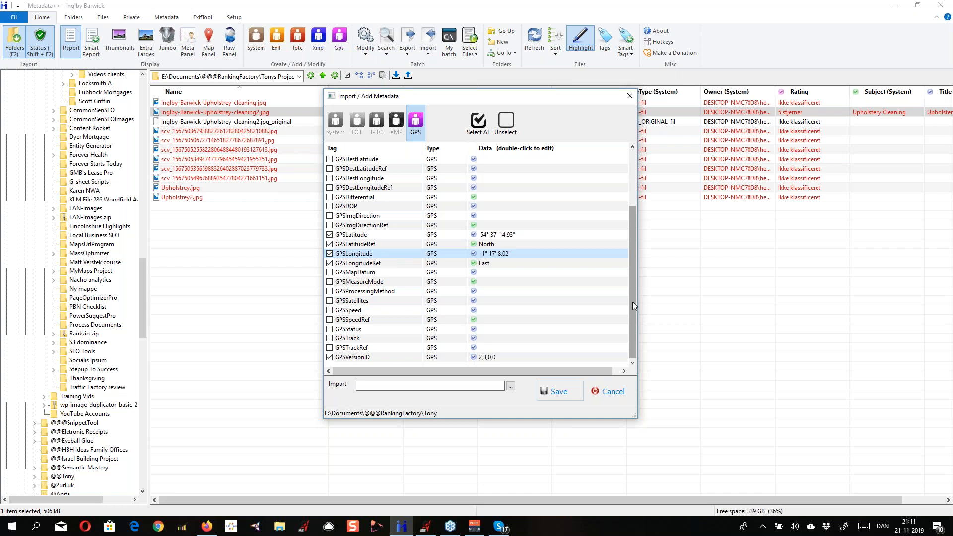
left_click_drag(631, 308, 629, 243)
left_click(626, 235)
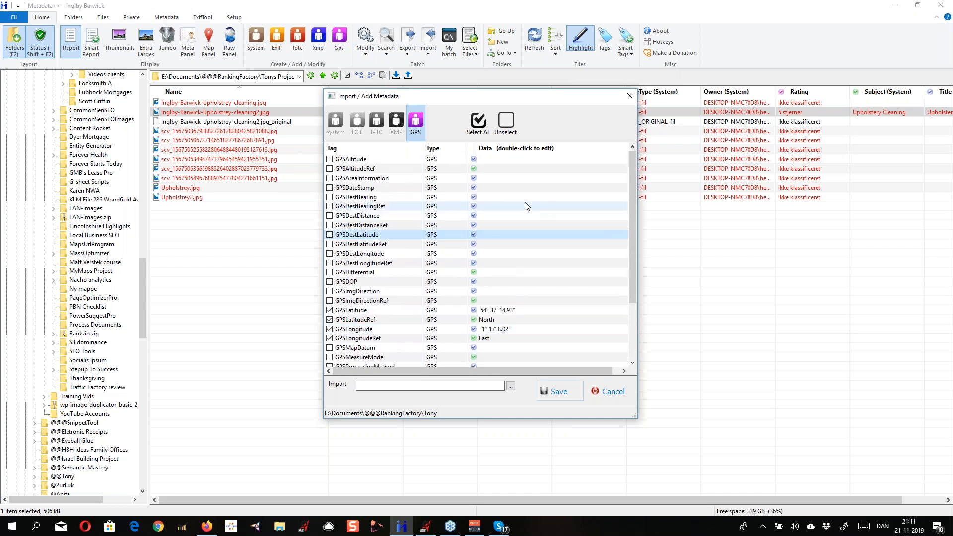
left_click(364, 218)
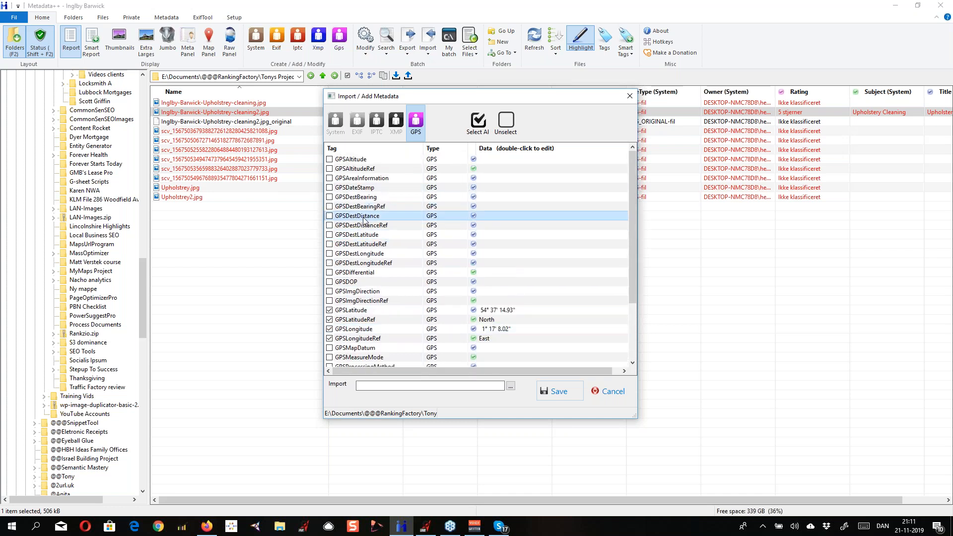
left_click(439, 323)
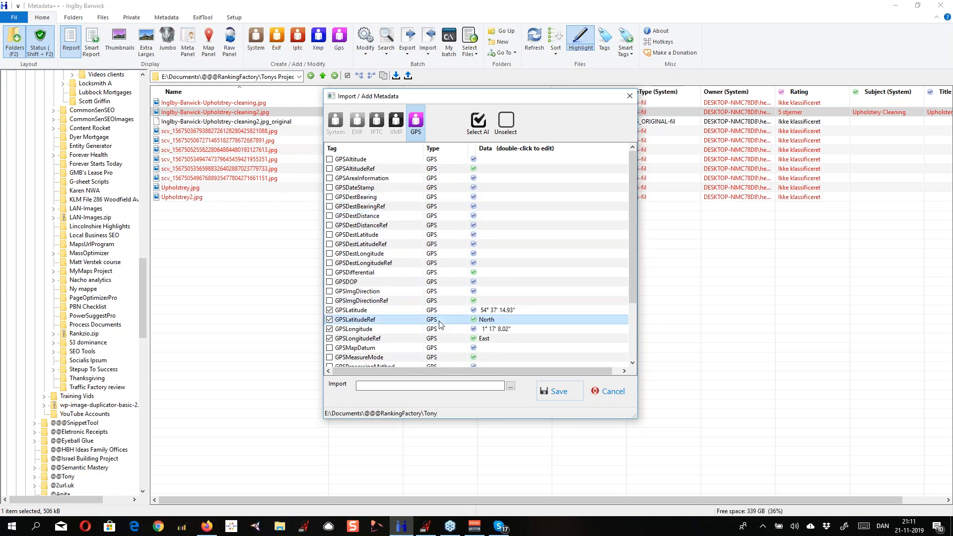
left_click(480, 215)
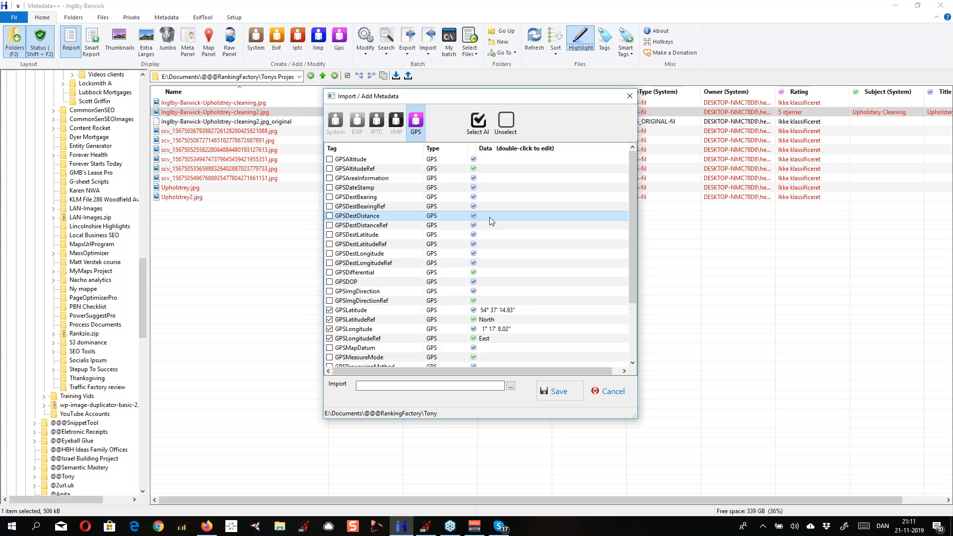
Examine the destination distance, latitude and longitude entries and the remaining GPS tags, closing the tag list without saving
double_click(485, 218)
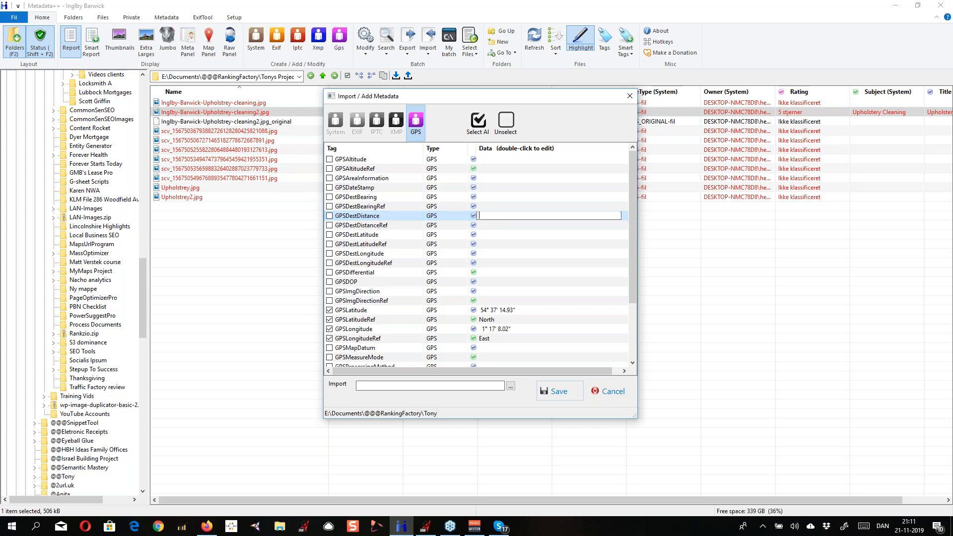
key("Escape")
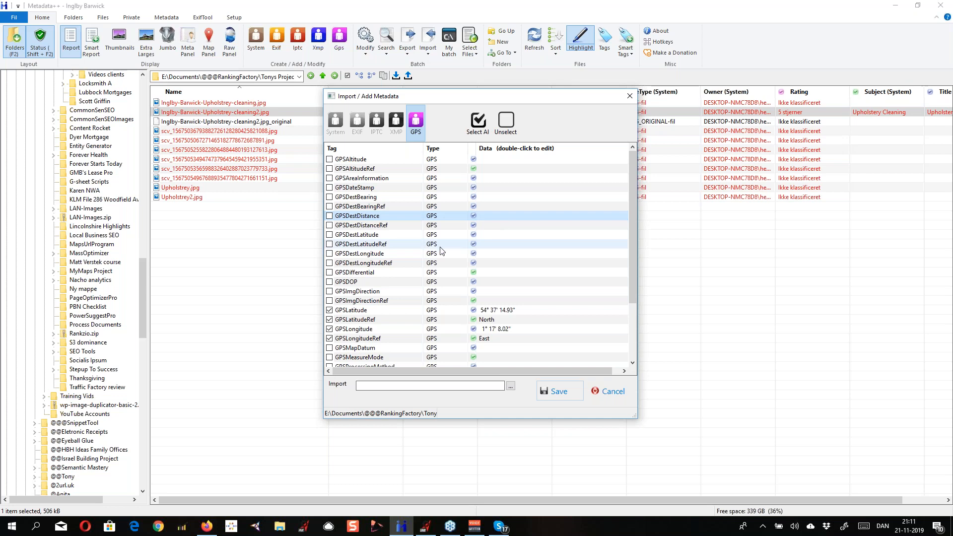
left_click(490, 238)
double_click(490, 236)
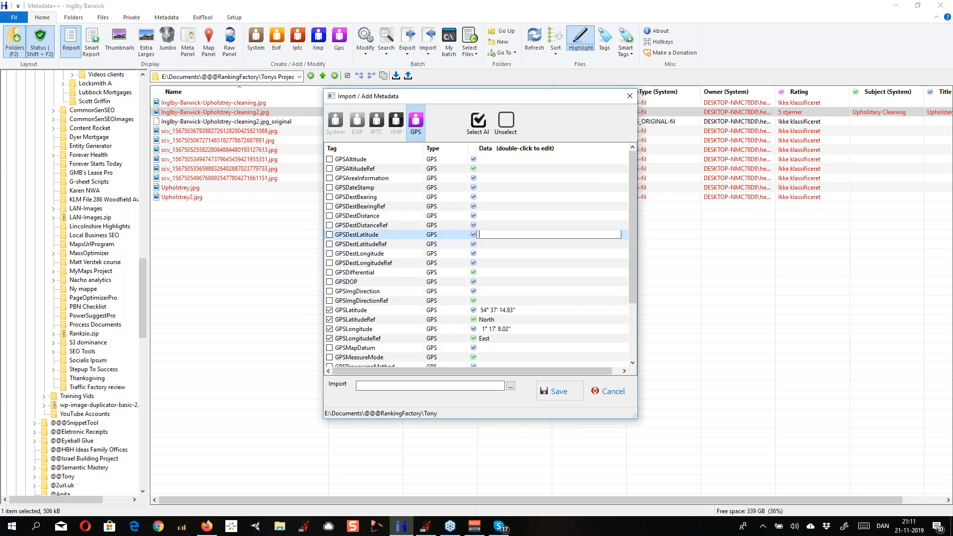
key("Escape")
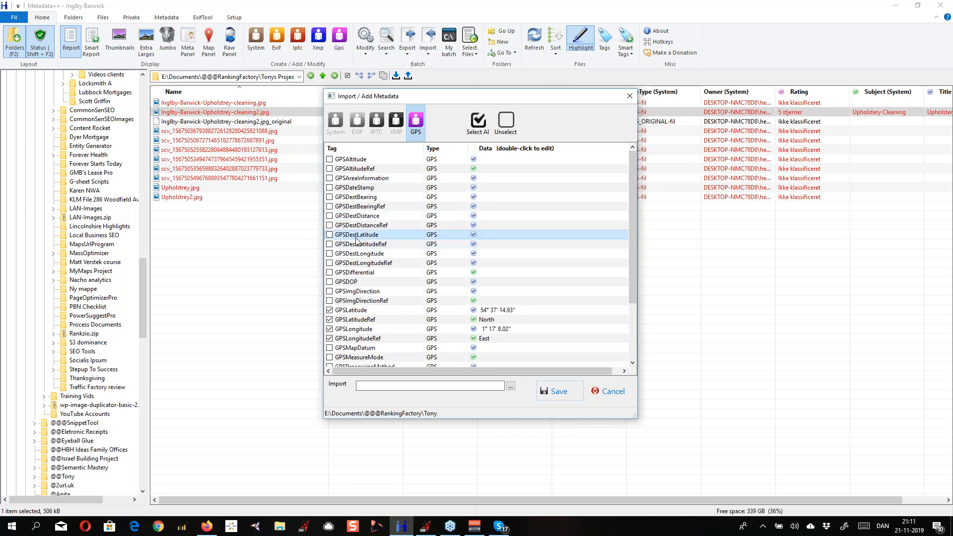
left_click(375, 256)
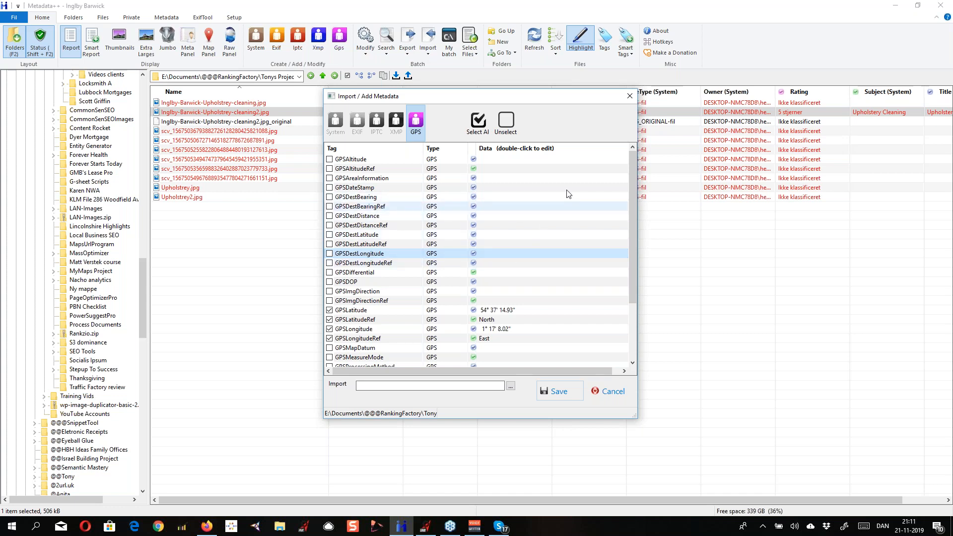
left_click(533, 206)
left_click(531, 216)
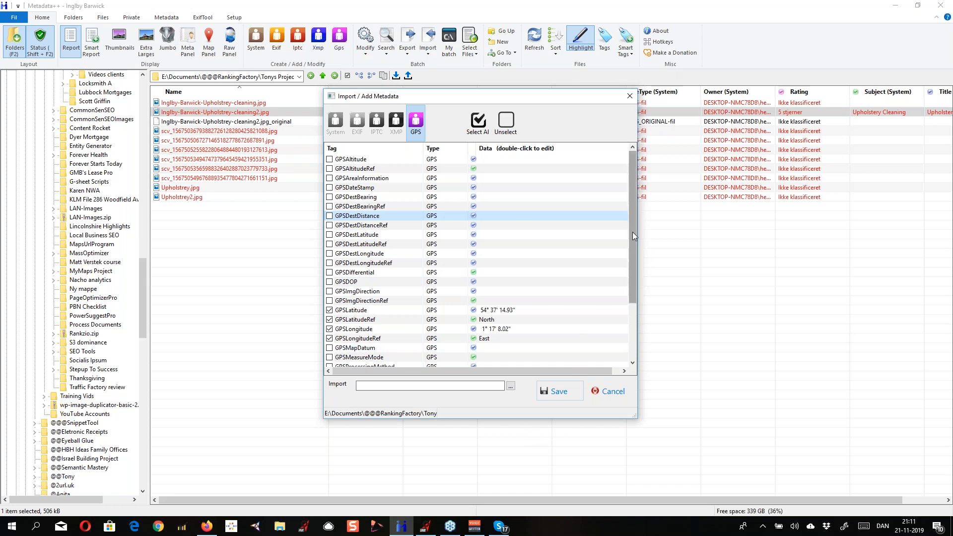
left_click_drag(633, 233, 633, 310)
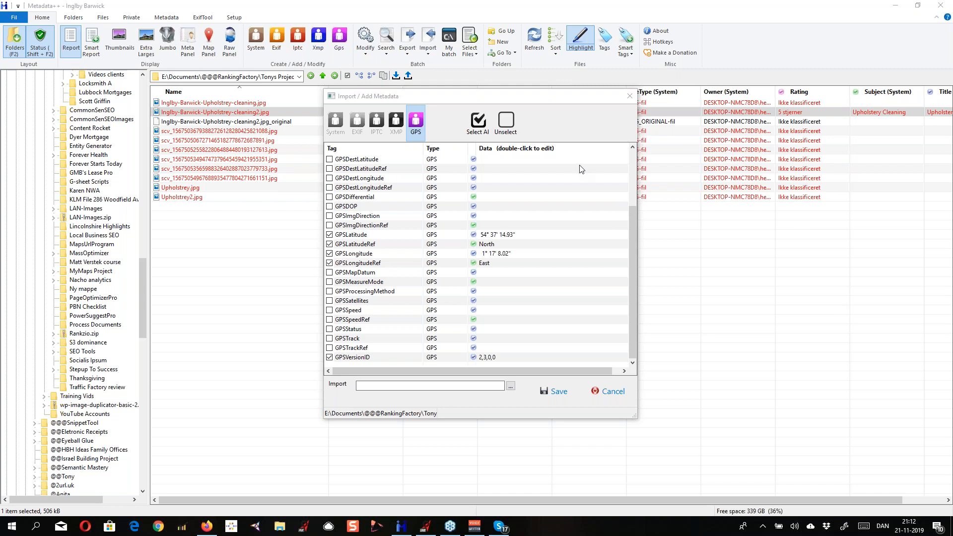
left_click(613, 392)
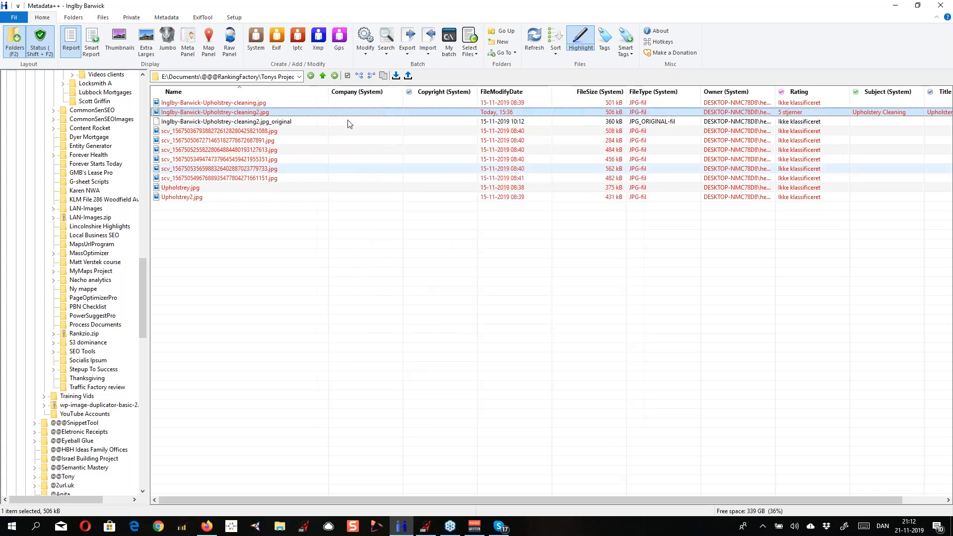
Review the selected image's XMP tags through to the end of the list and close it without saving
left_click(318, 39)
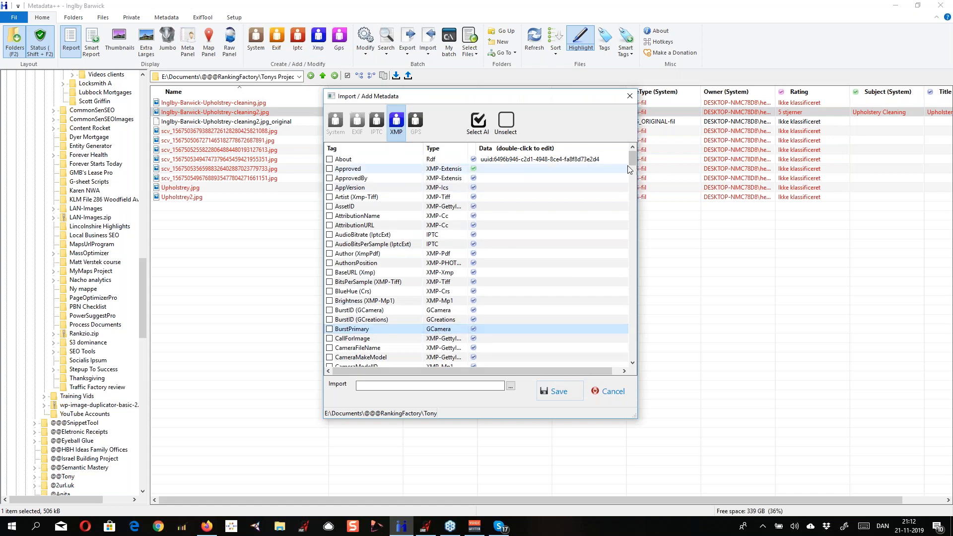
left_click_drag(632, 157, 633, 352)
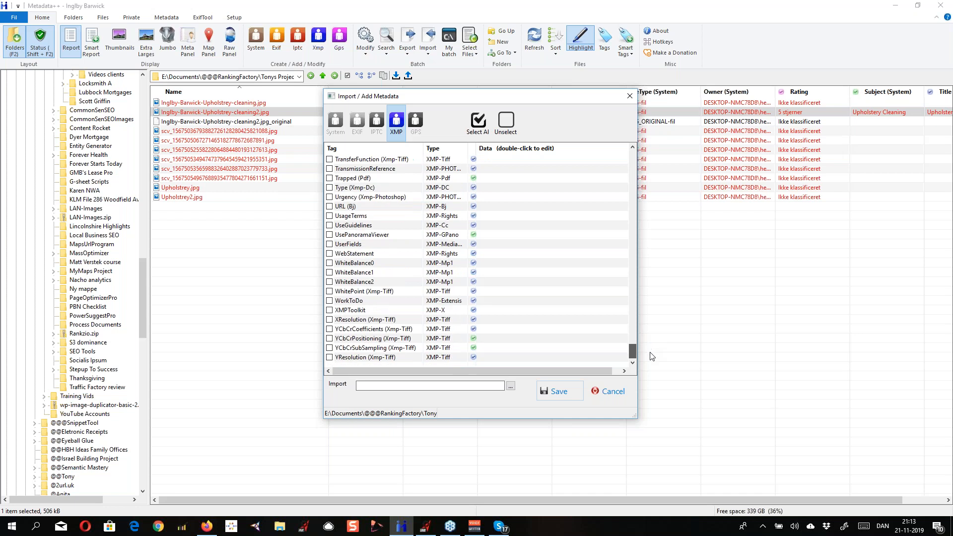
left_click(512, 281)
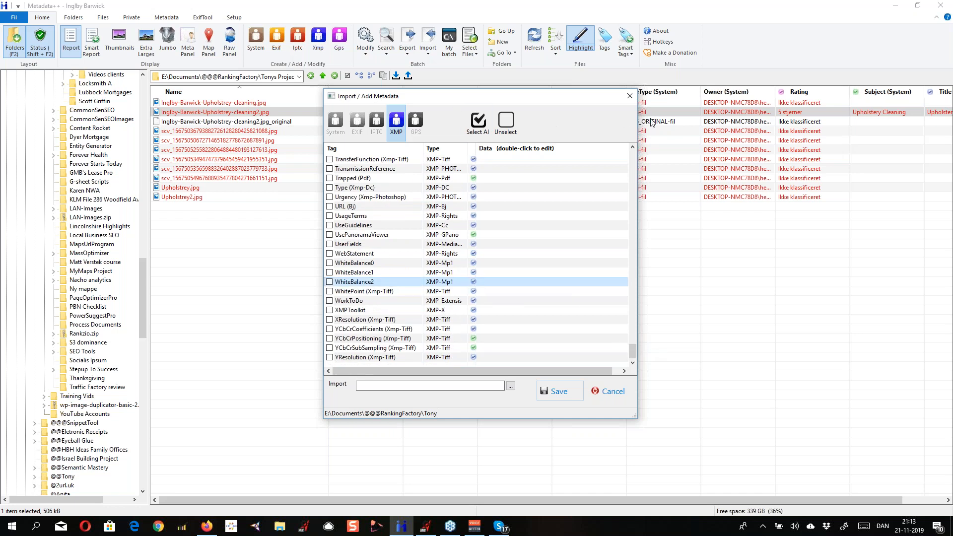
left_click(630, 96)
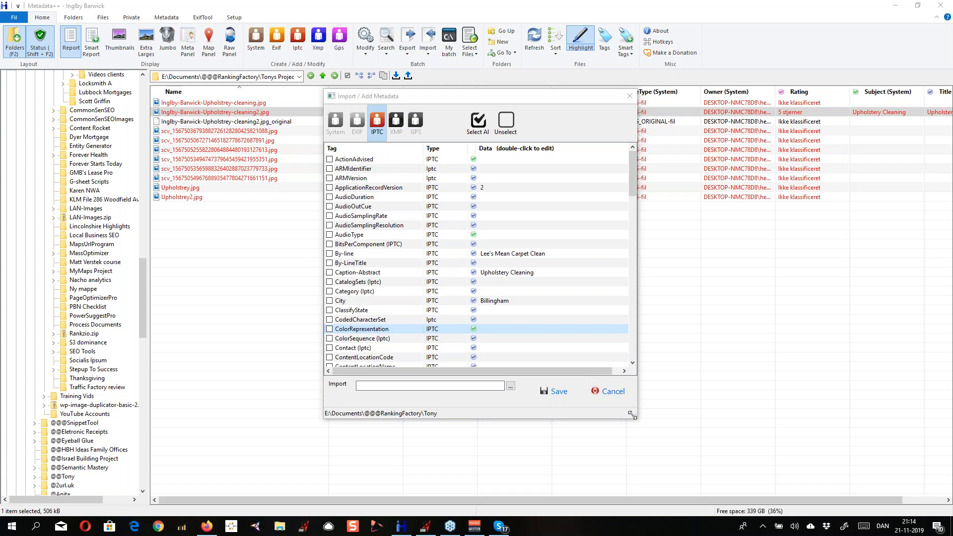
Close the IPTC tag list without saving and reopen the GPS tags of the selected image
left_click(613, 392)
left_click(342, 39)
left_click(466, 299)
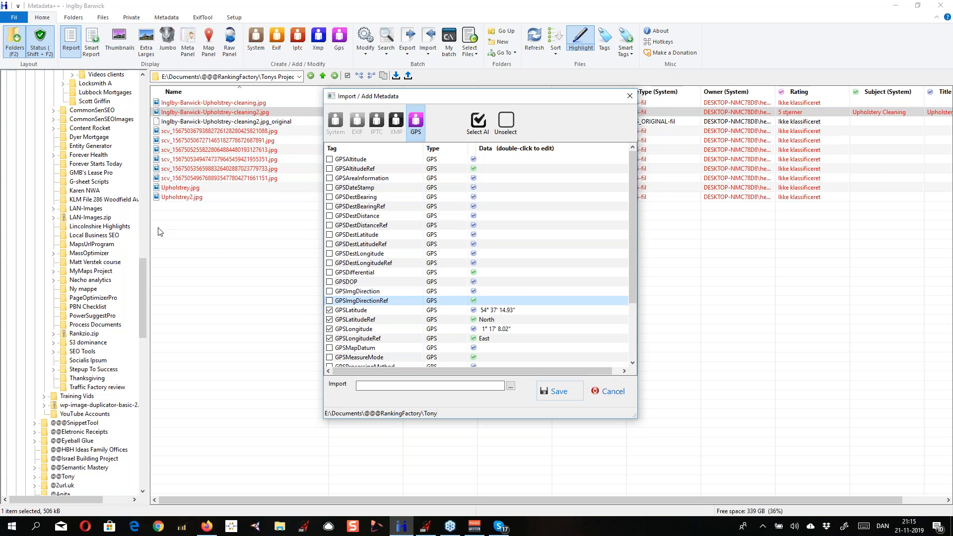
left_click(14, 49)
Switch to GMB Mega Poster and copy the sixth link, a googleusercontent.com image URL, from the GMB URLs list
left_click(430, 527)
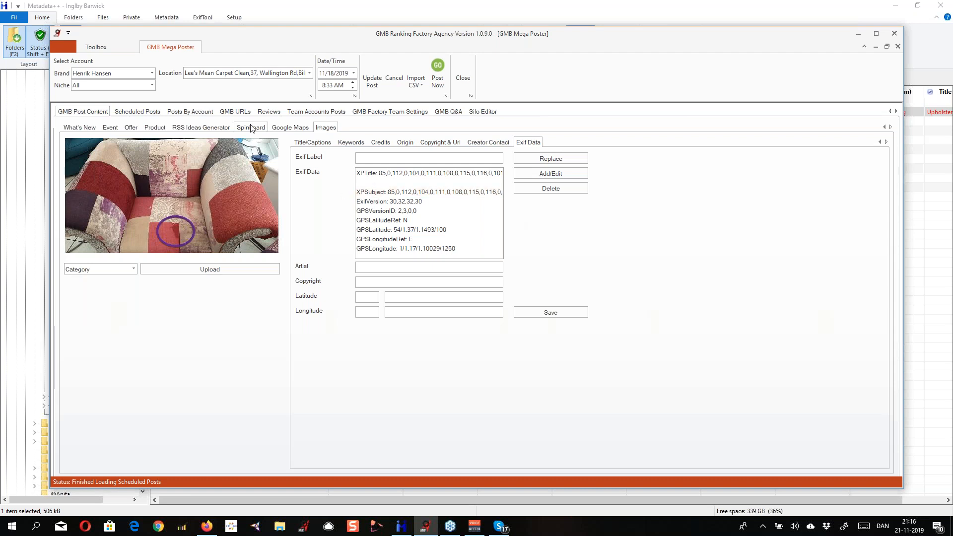
left_click(237, 113)
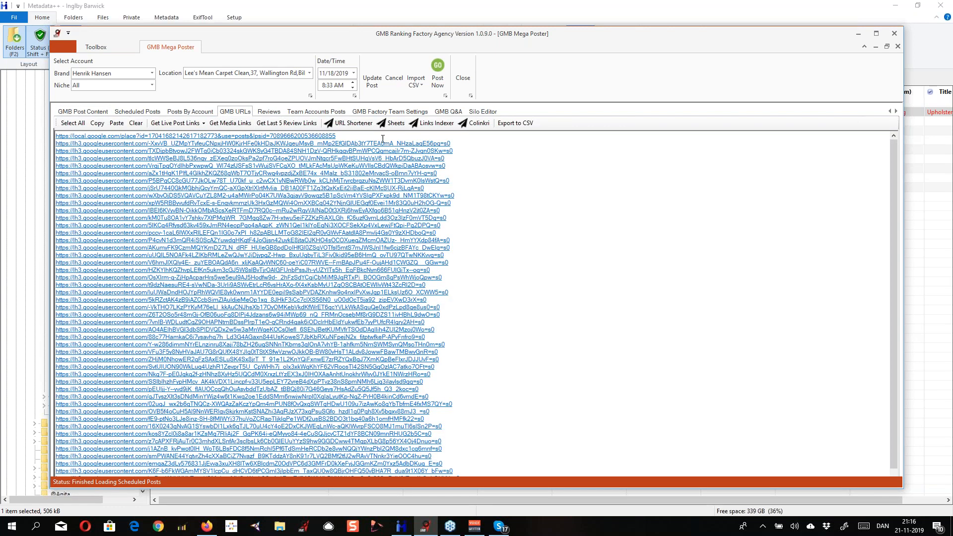
left_click_drag(449, 174, 63, 174)
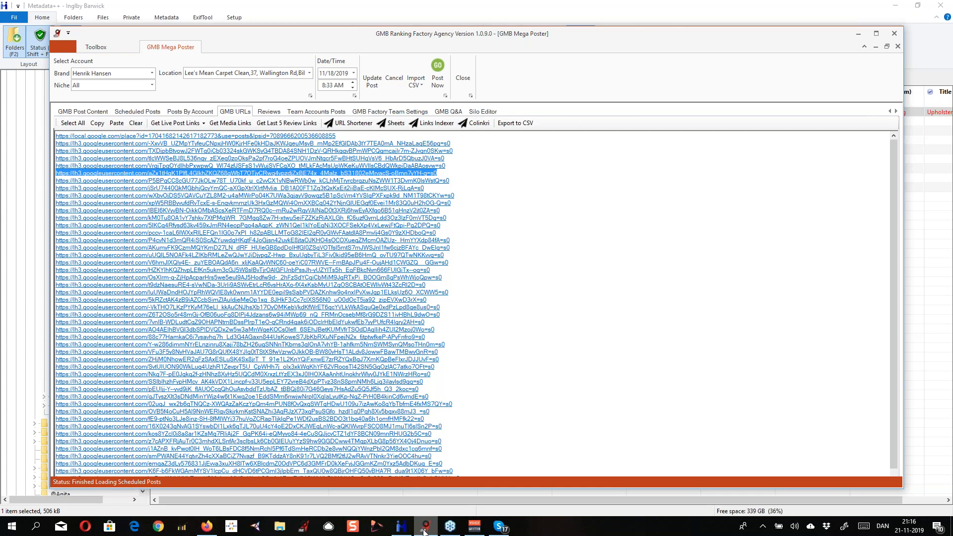
Switch to Firefox and add the copied image URL as the file to check on get-metadata.com
left_click(207, 526)
left_click(508, 23)
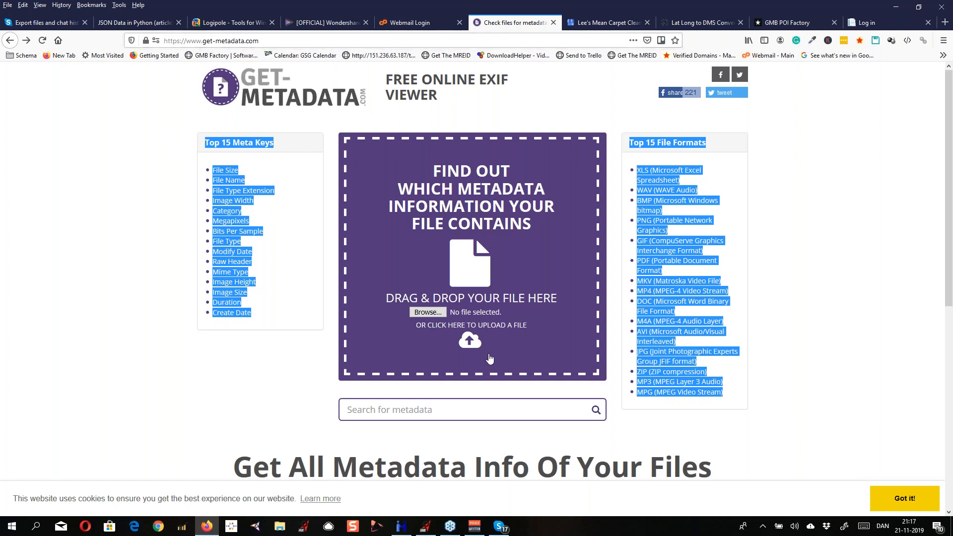
mouse_move(472, 347)
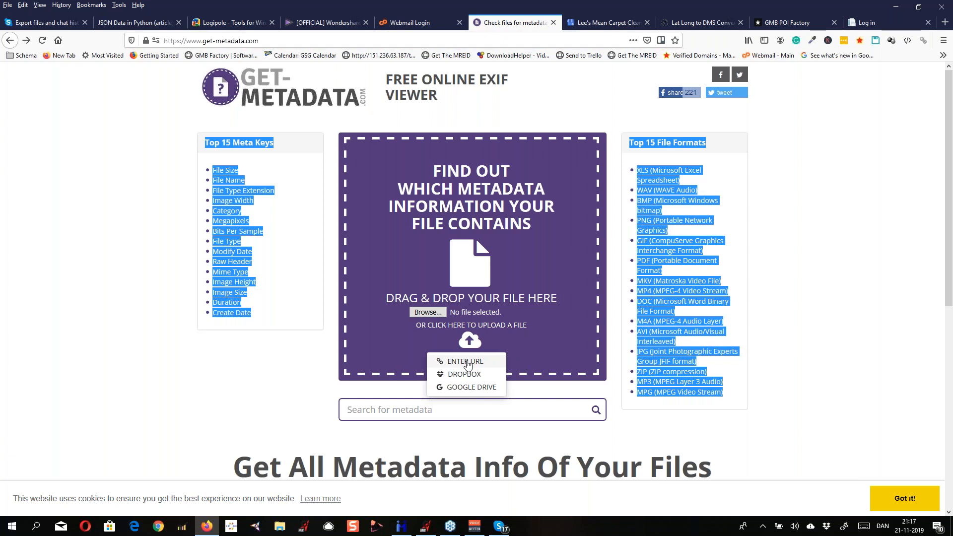
left_click(465, 361)
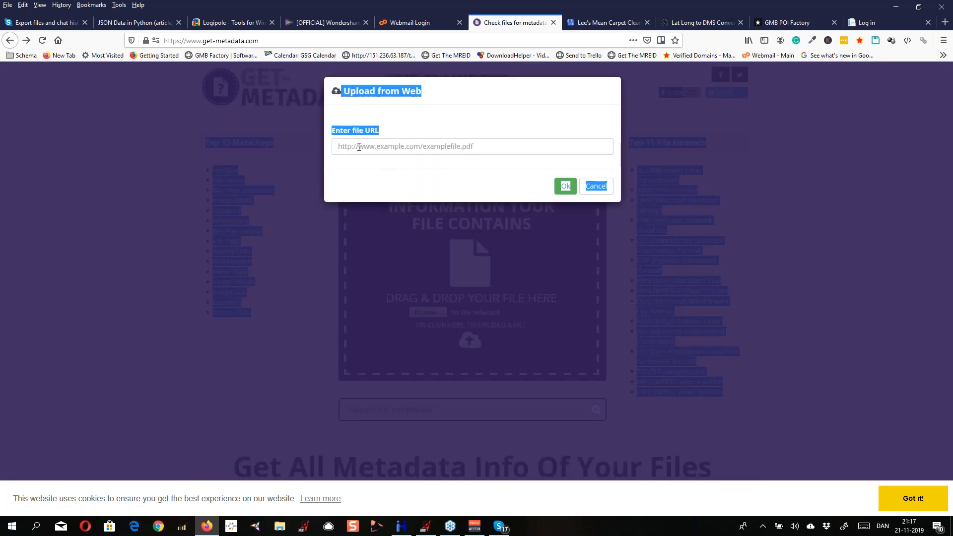
left_click(358, 147)
key("ctrl+v")
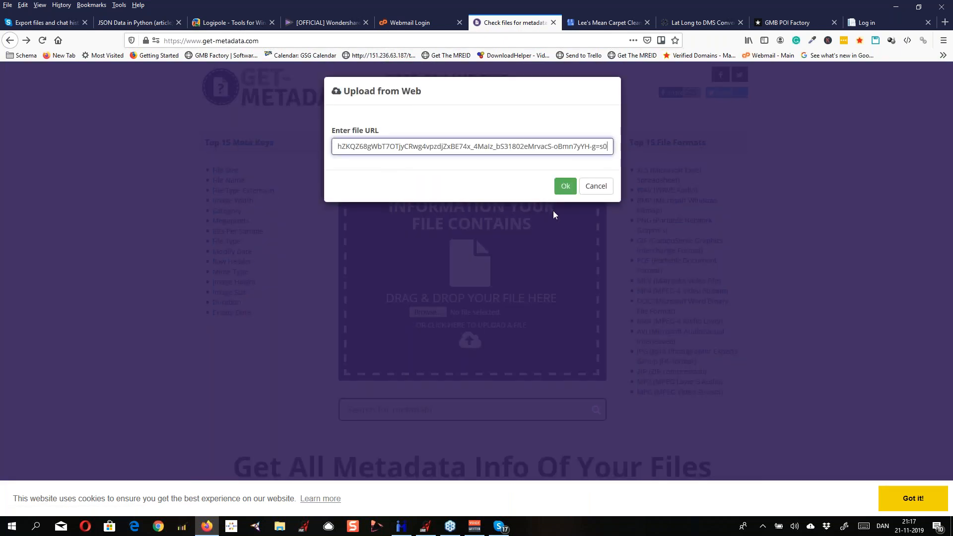
left_click(567, 193)
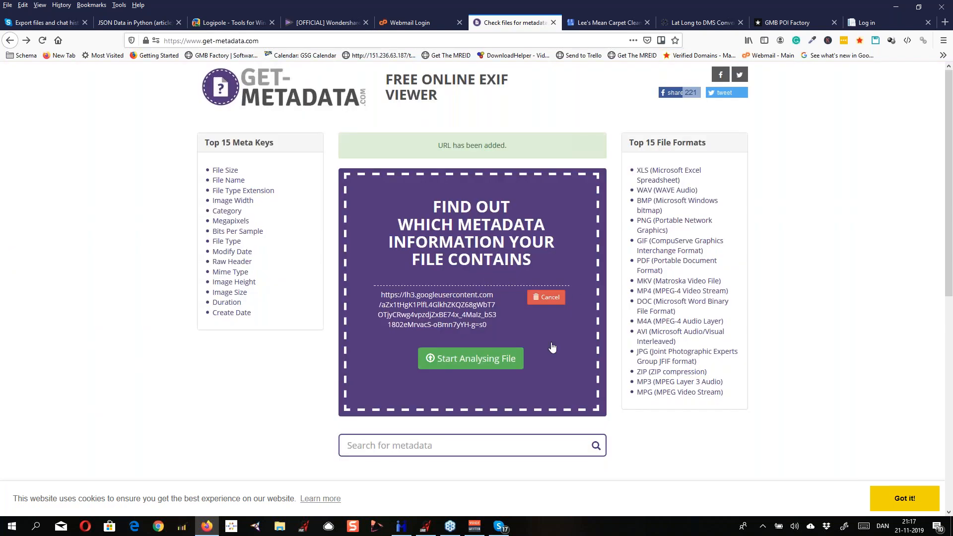
Analyse the added image URL and review its metadata, including image description, software and artist
left_click(500, 365)
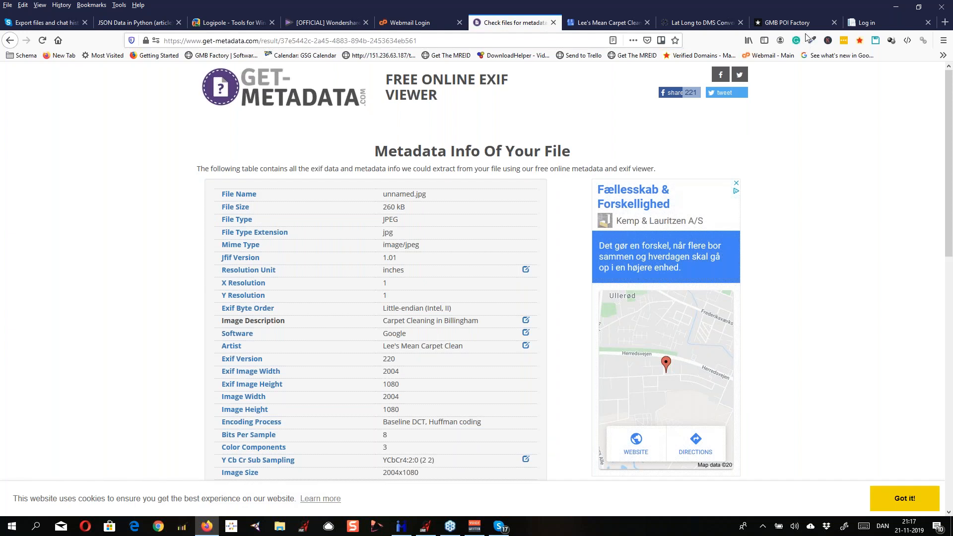
mouse_move(950, 184)
left_mouse_down()
mouse_move(950, 394)
mouse_move(950, 189)
left_mouse_up()
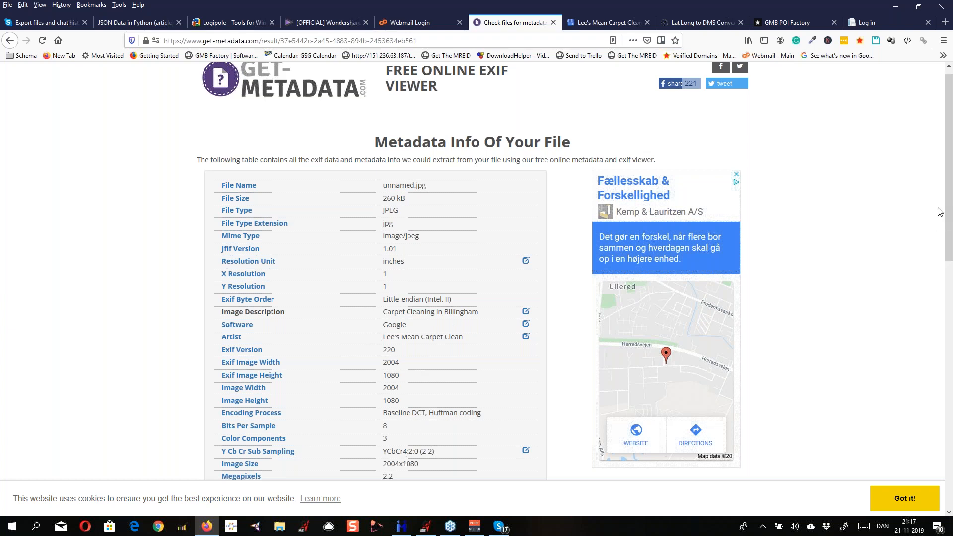
mouse_move(948, 215)
left_mouse_down()
mouse_move(948, 298)
mouse_move(948, 207)
left_mouse_up()
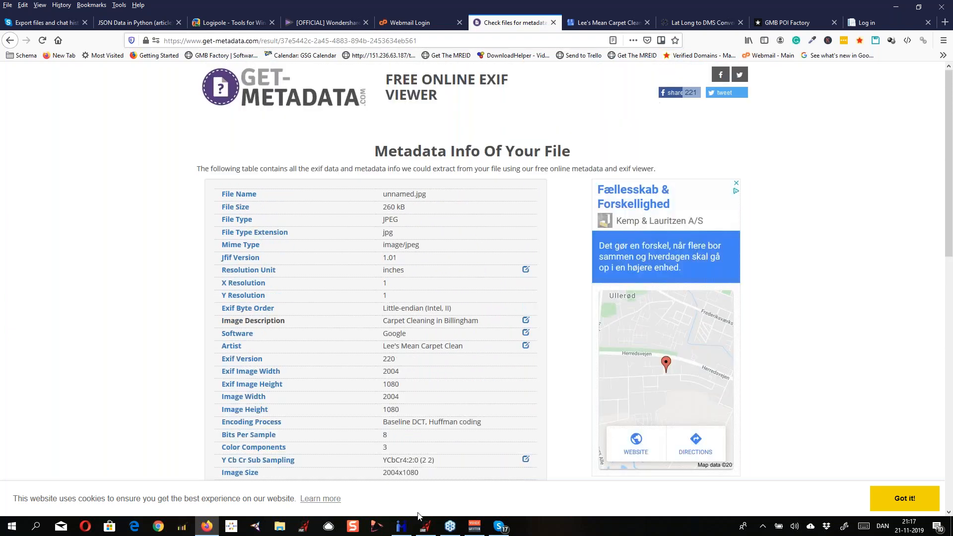
Switch back to GMB Mega Poster and copy the local.google.com post URL at the start of the GMB URLs list
left_click(431, 532)
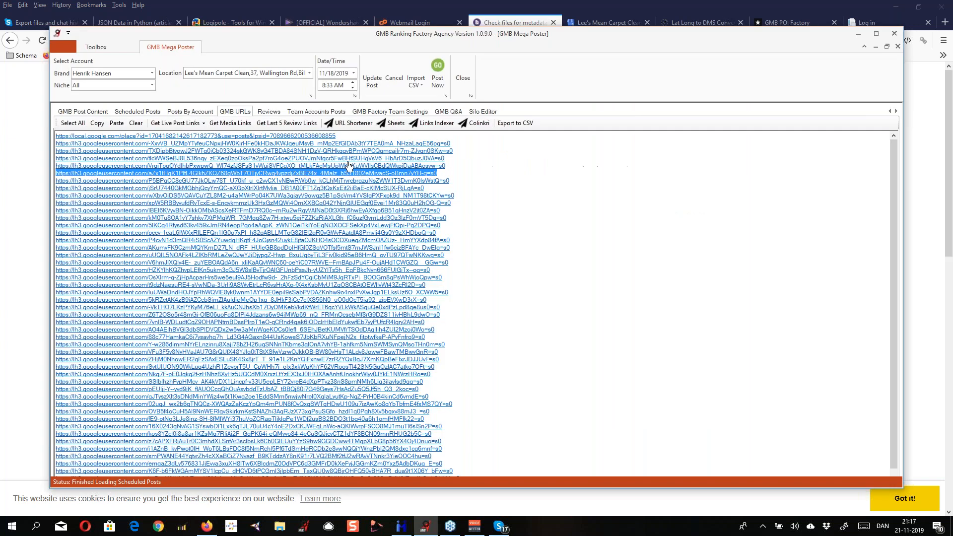
left_click(339, 135)
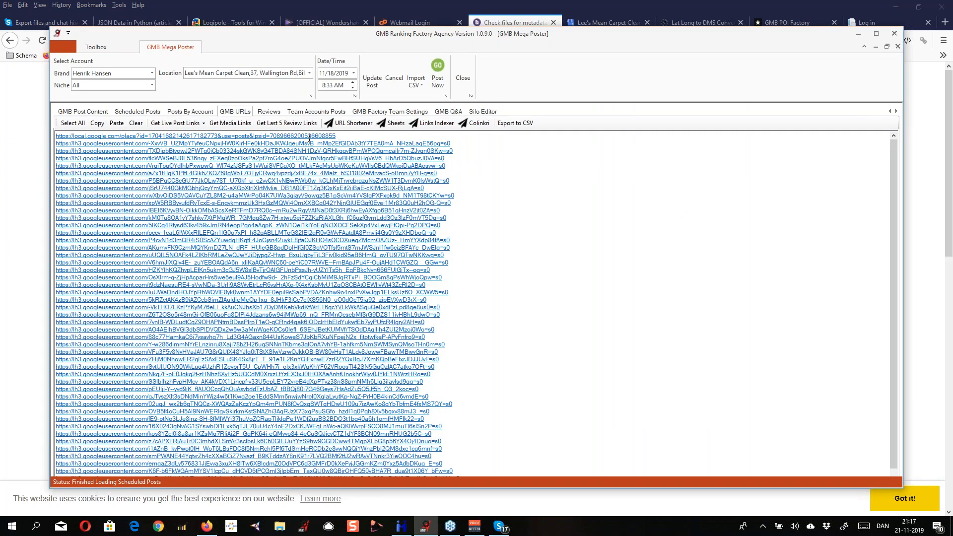
left_click_drag(309, 137, 56, 138)
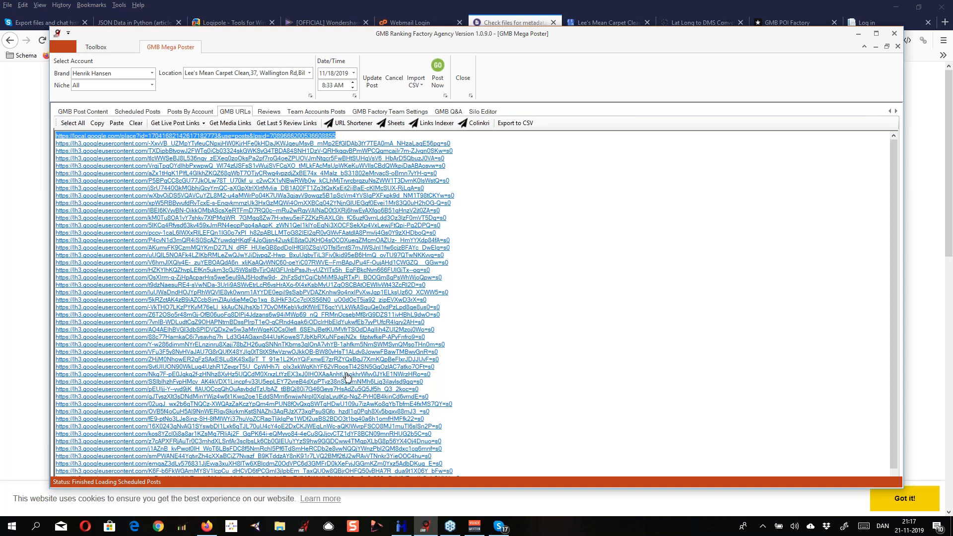
Return to get-metadata.com in Firefox and analyse the copied local.google.com post URL
left_click(390, 512)
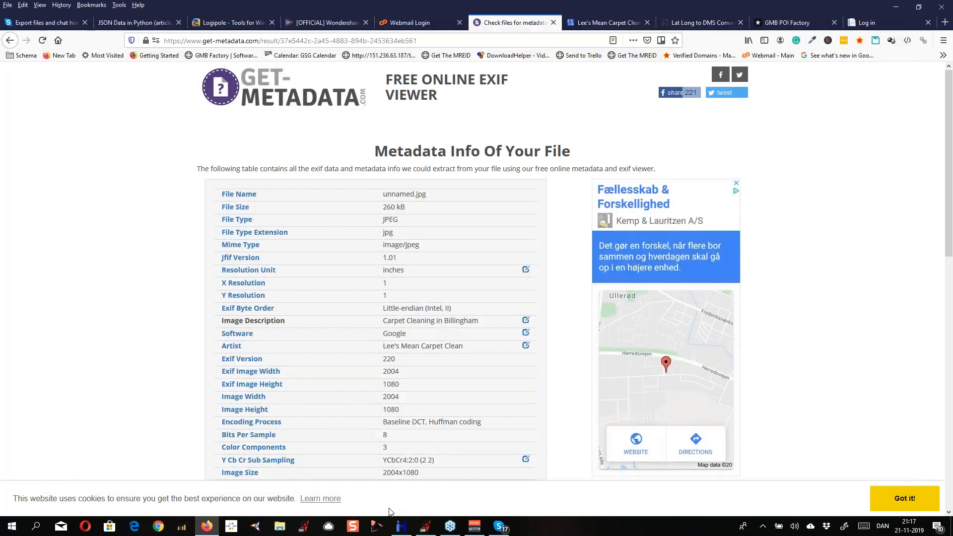
left_click(10, 41)
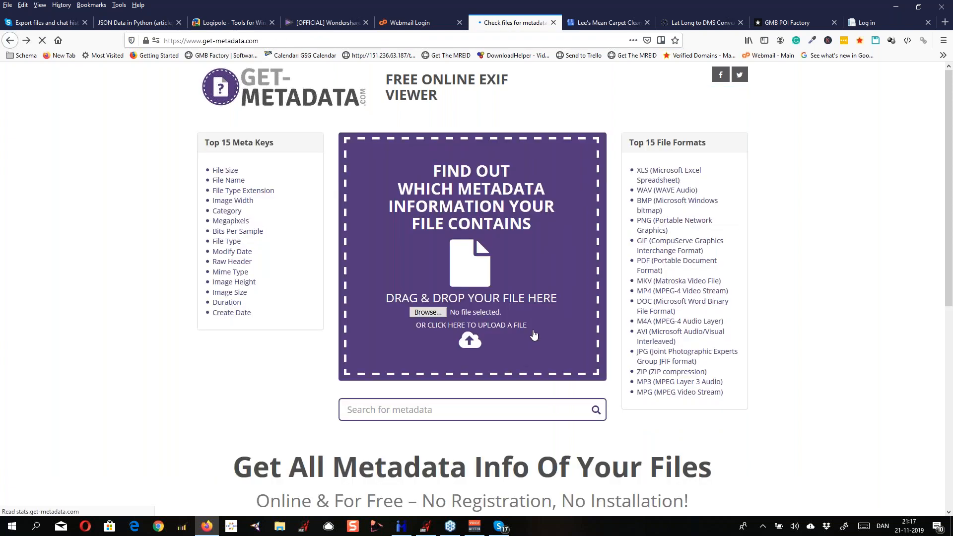
left_click(469, 340)
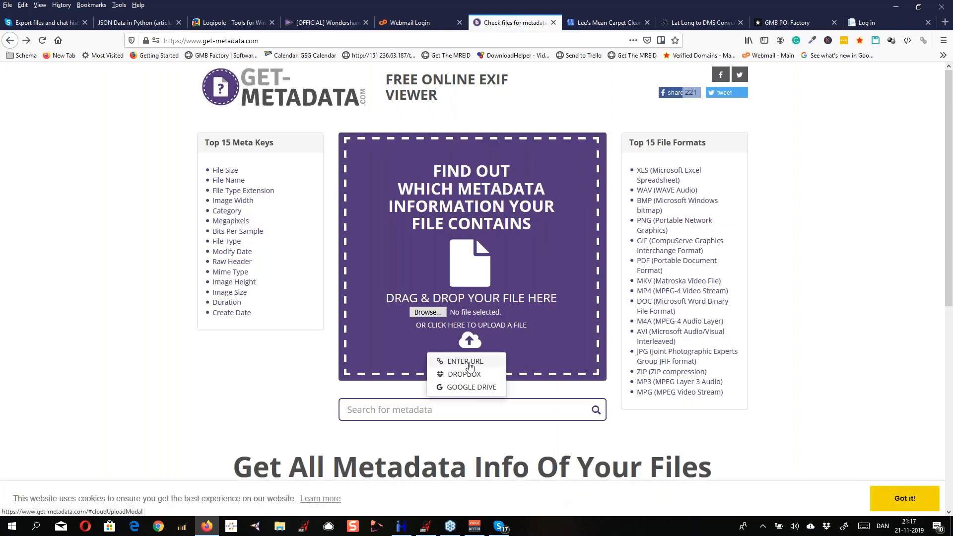
left_click(469, 361)
left_click(399, 147)
key("ctrl+v")
key("Return")
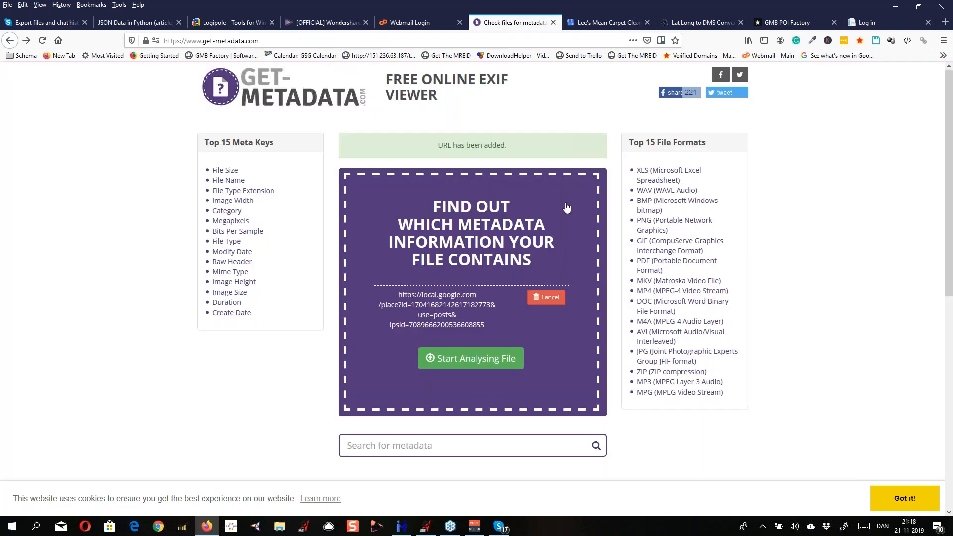
left_click(498, 358)
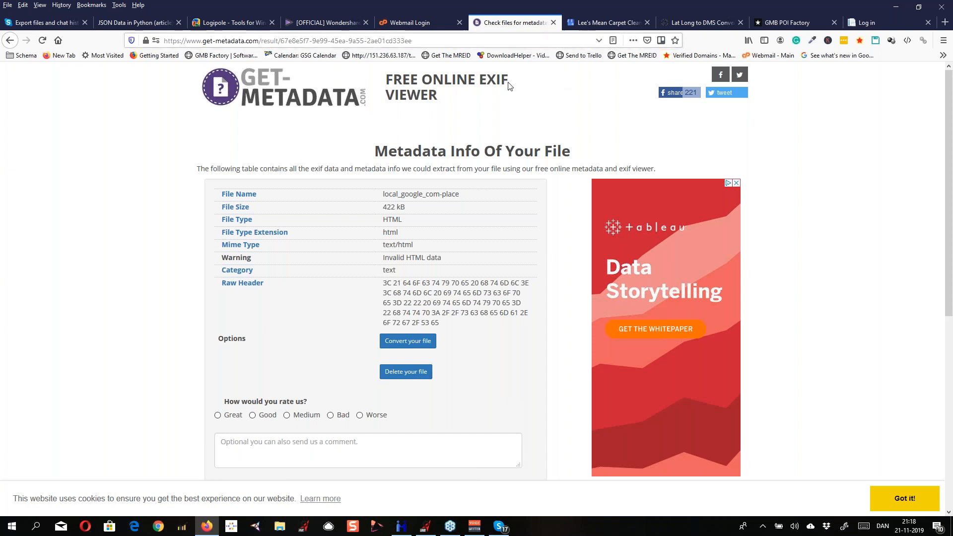
Switch to GMB Mega Poster, check the photo's Exif data, and highlight the post link and first image link among the GMB URLs
left_click(429, 526)
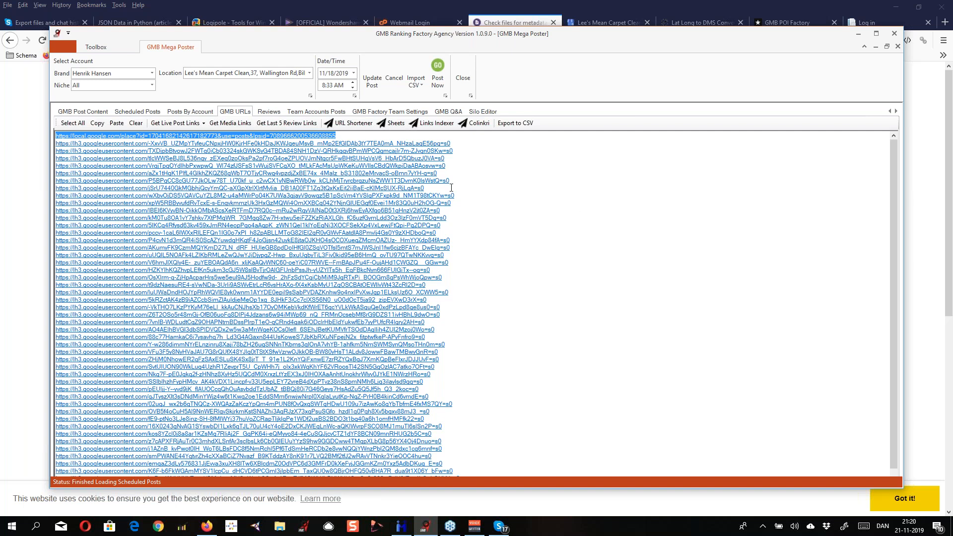
left_click(82, 111)
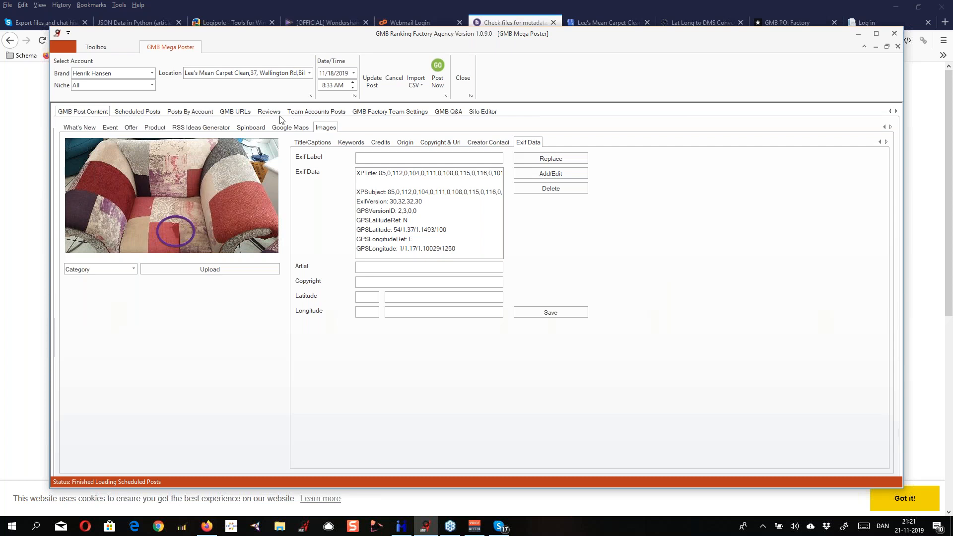
left_click(249, 114)
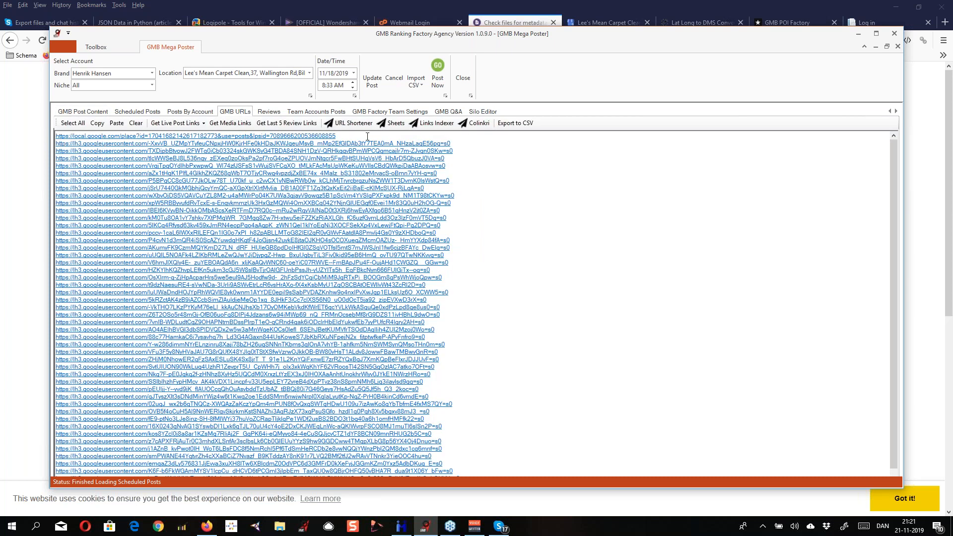
left_click_drag(360, 137, 64, 138)
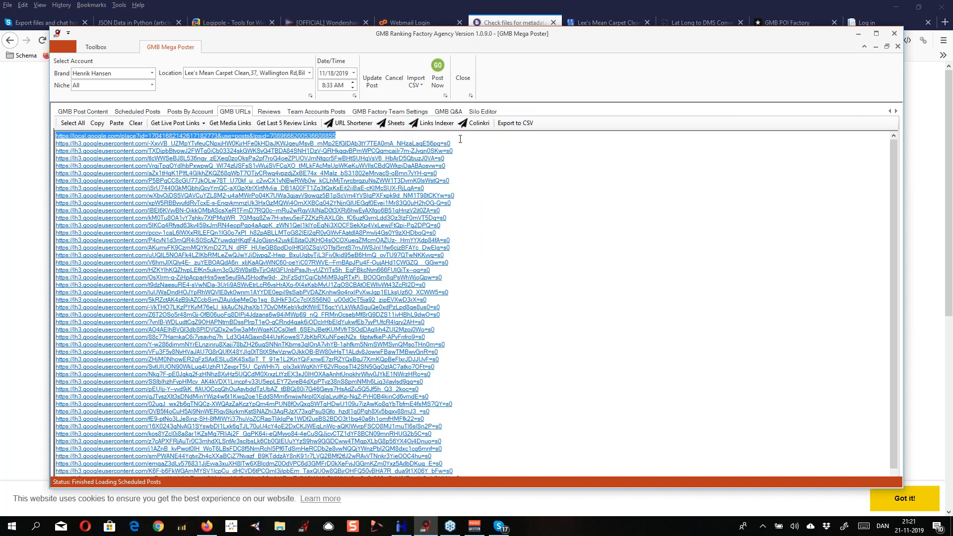
left_click_drag(460, 140, 441, 143)
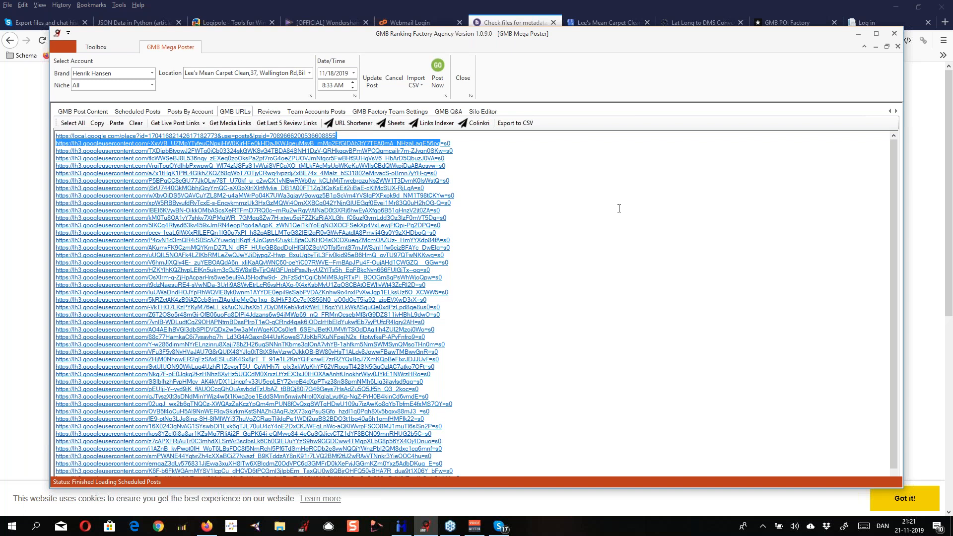
Switch to Metadata++ and select the GPSLatitude entry in the image's GPS tags
left_click(402, 526)
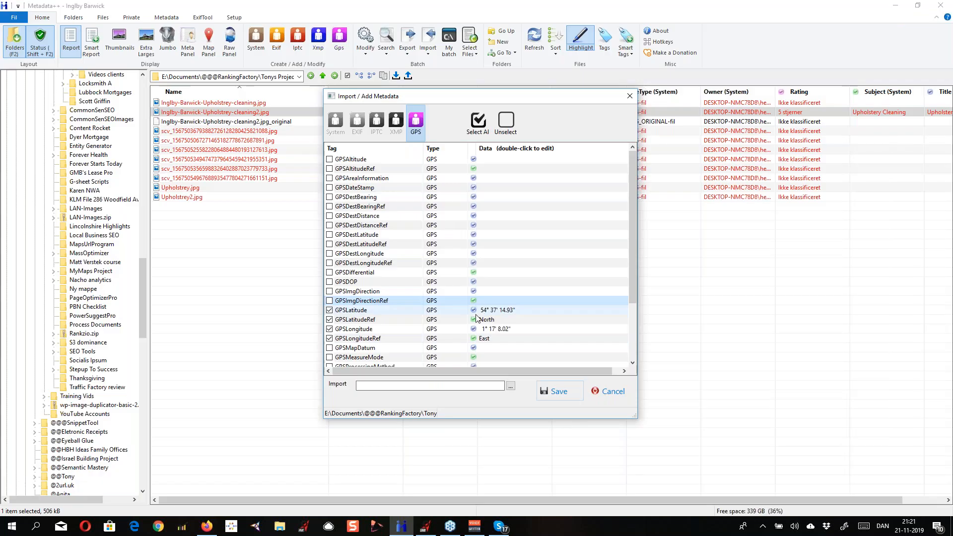
left_click(565, 313)
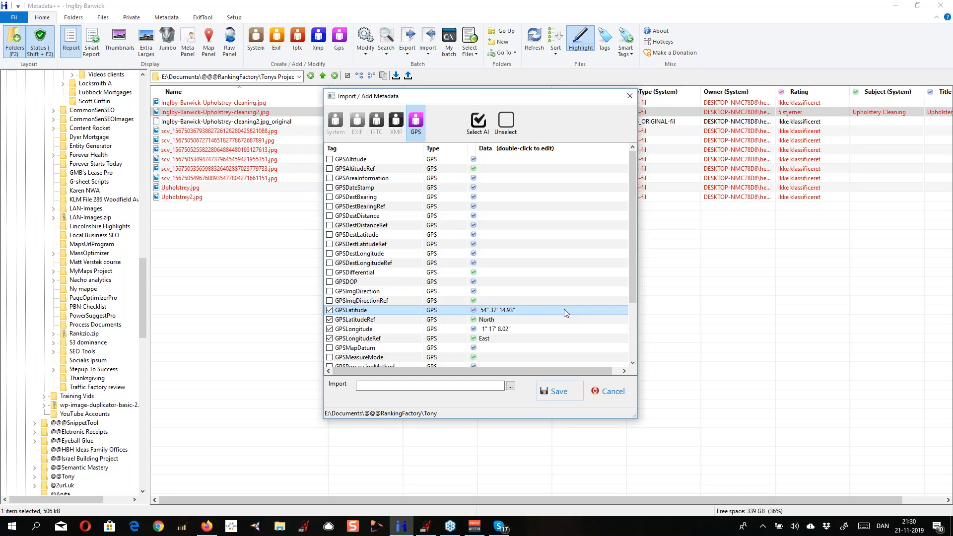
Select the GPSLatitude tag, switch to Firefox, and highlight the address of the Lat Long to DMS converter page
left_click(175, 346)
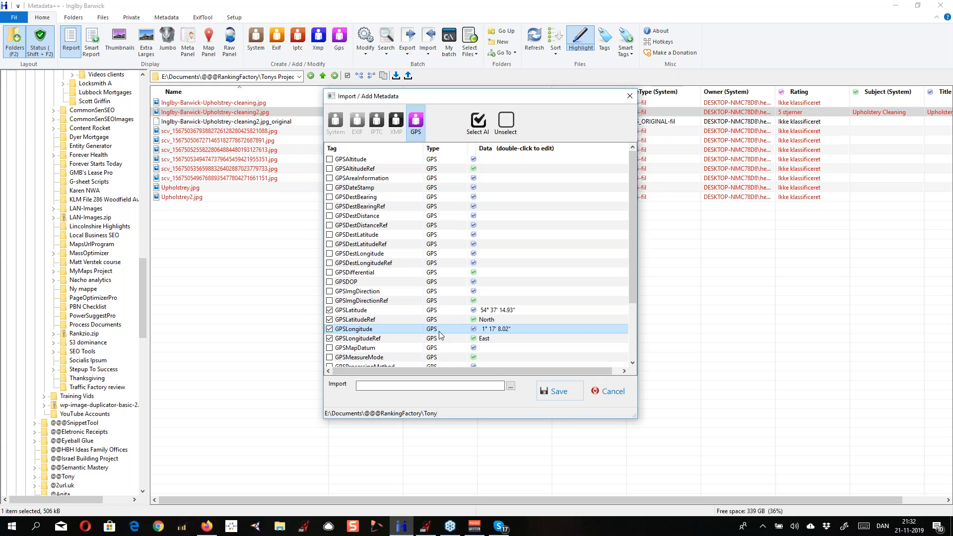
left_click(507, 311)
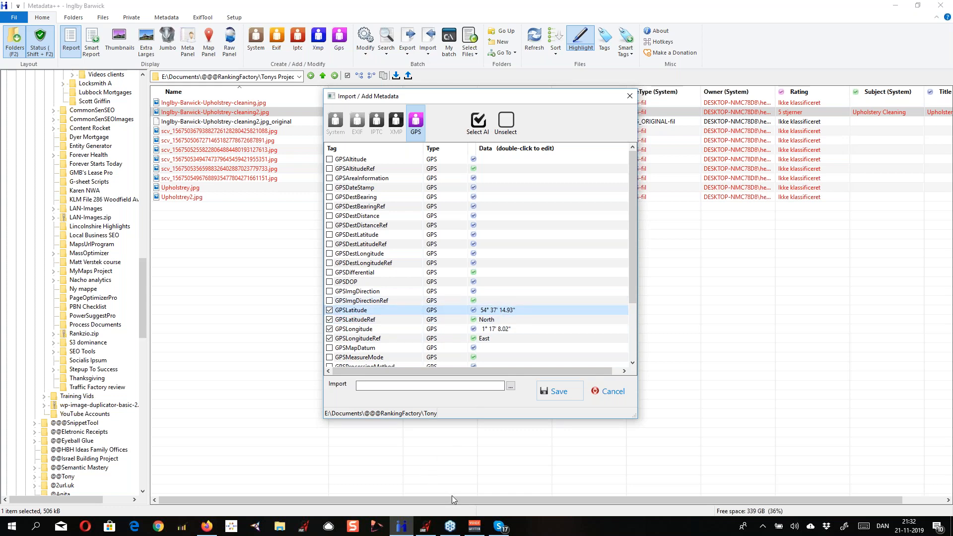
mouse_move(209, 527)
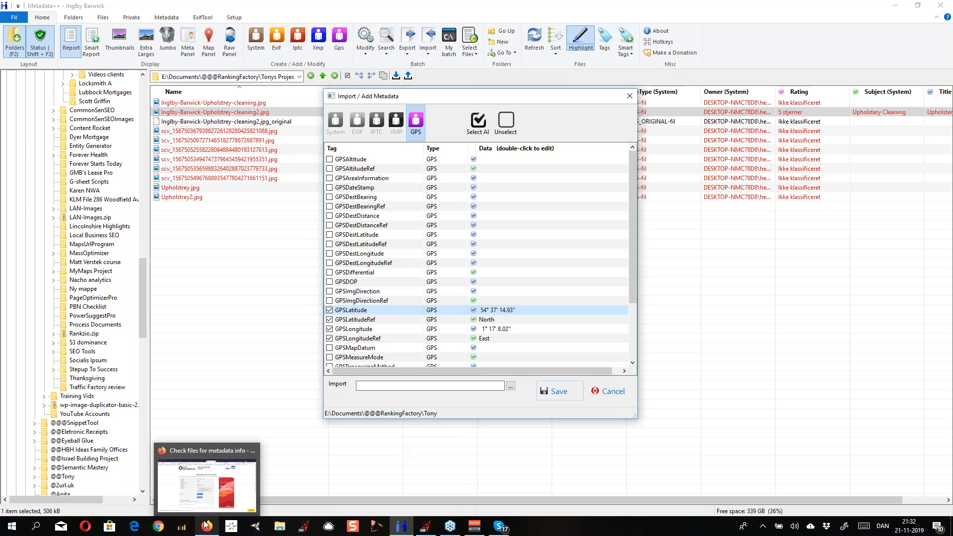
left_click(209, 527)
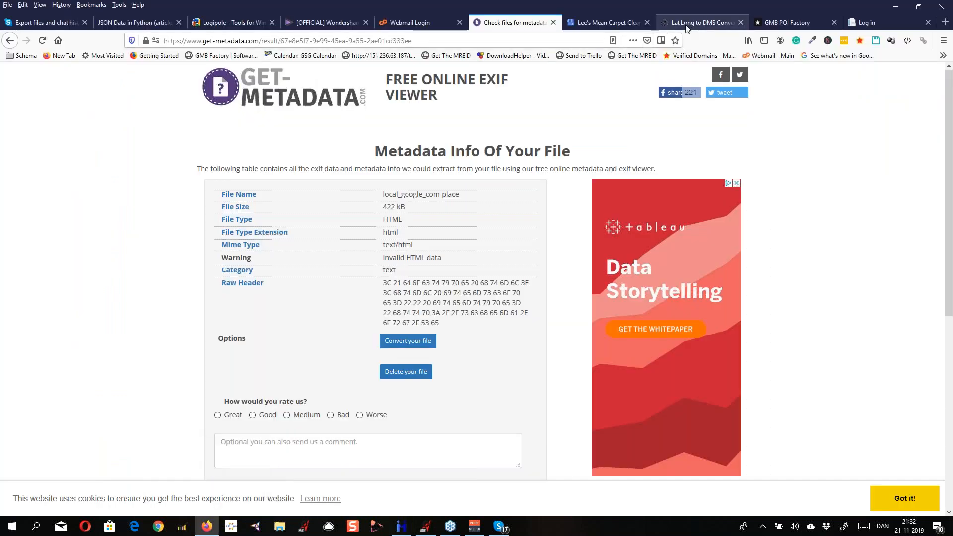
left_click(702, 23)
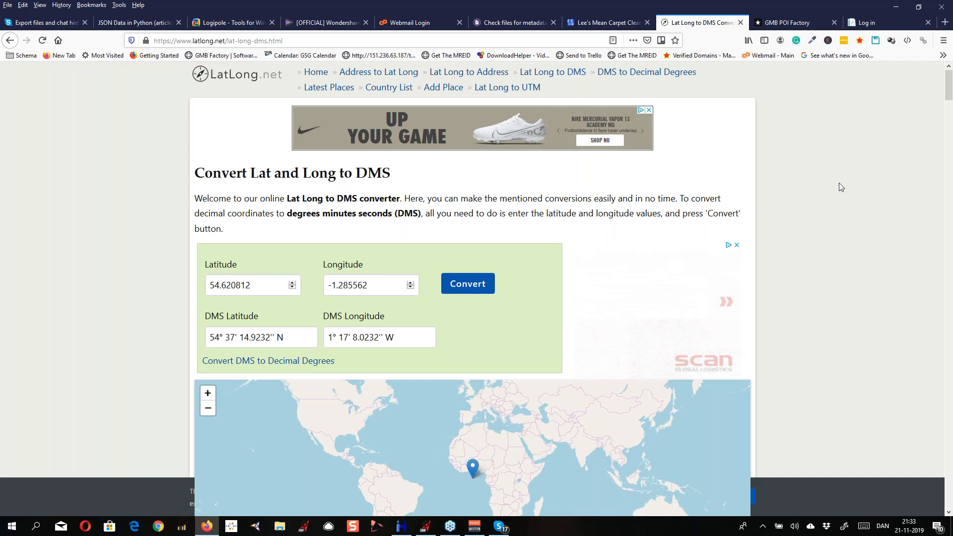
left_click(341, 43)
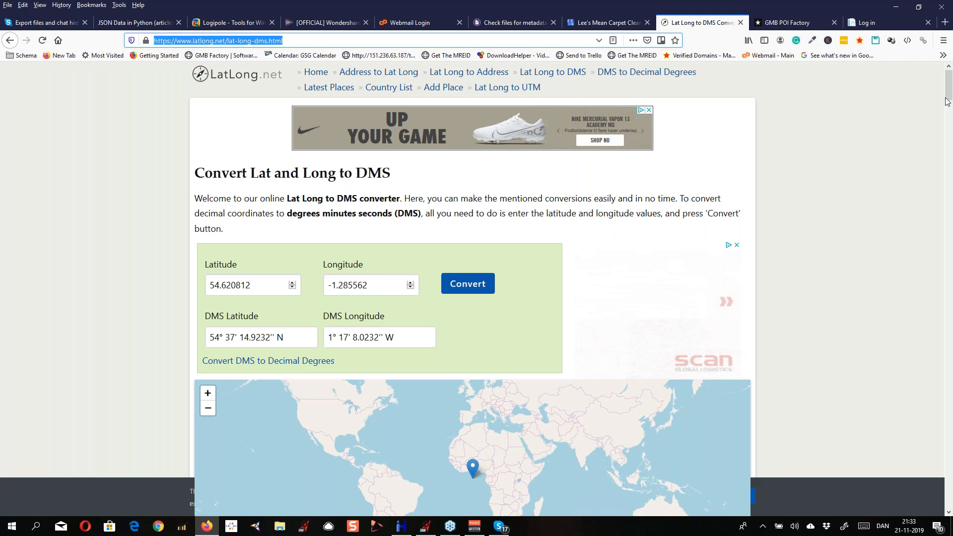
left_click(941, 32)
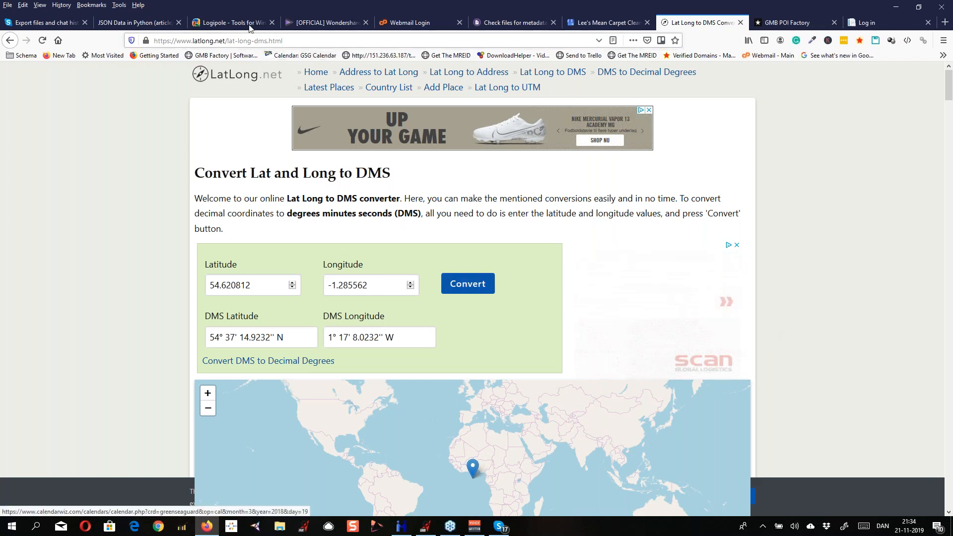
Show Logipole's Metadata++ page, highlight its web address, and switch back to Metadata++
left_click(240, 22)
left_click_drag(298, 40, 145, 39)
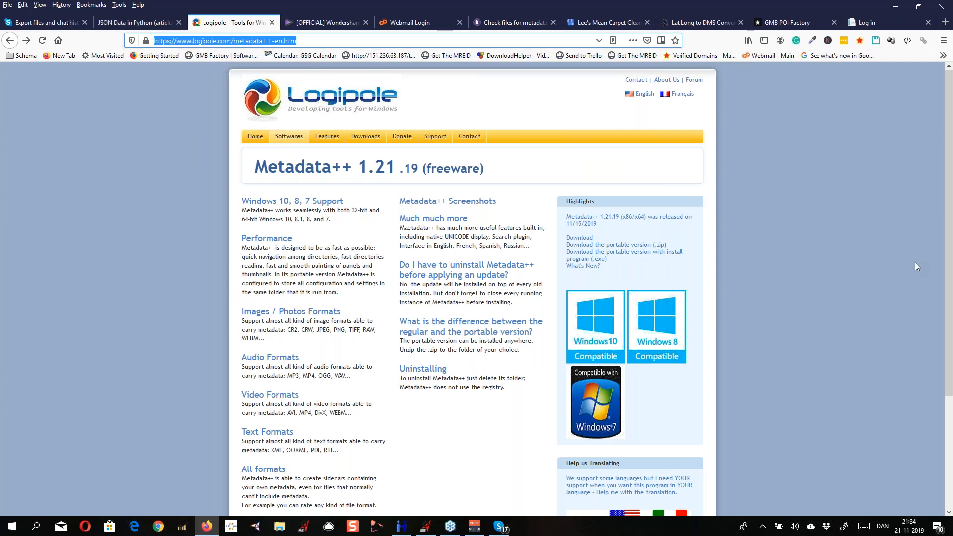
key("alt+Tab")
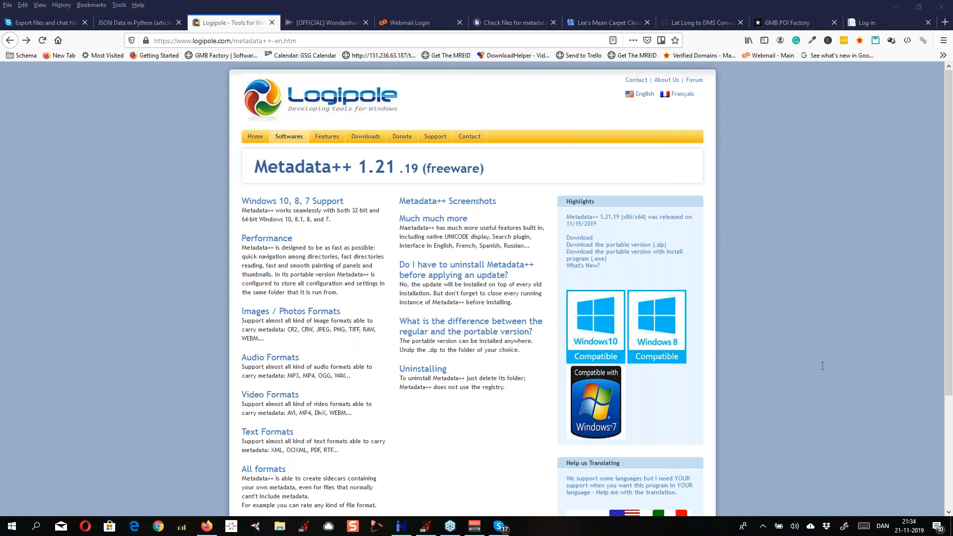
left_click(402, 527)
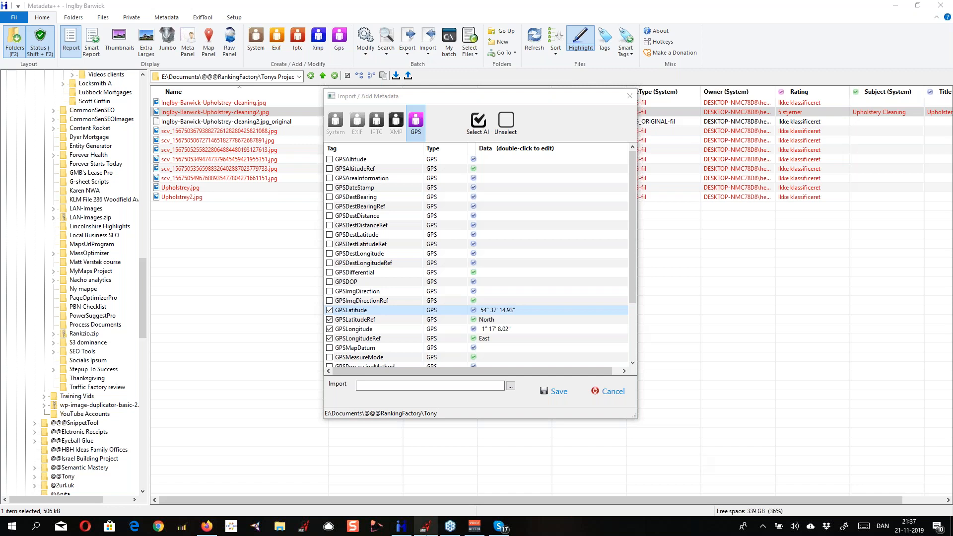
Switch to GMB Mega Poster and review the posts by account, the photo's Exif data, and the GMB URLs list
mouse_move(424, 527)
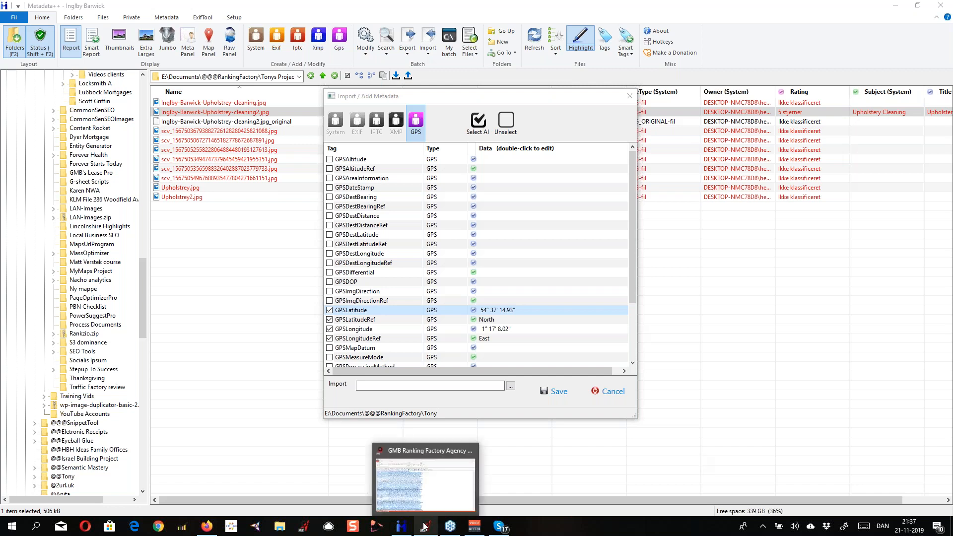
left_click(424, 527)
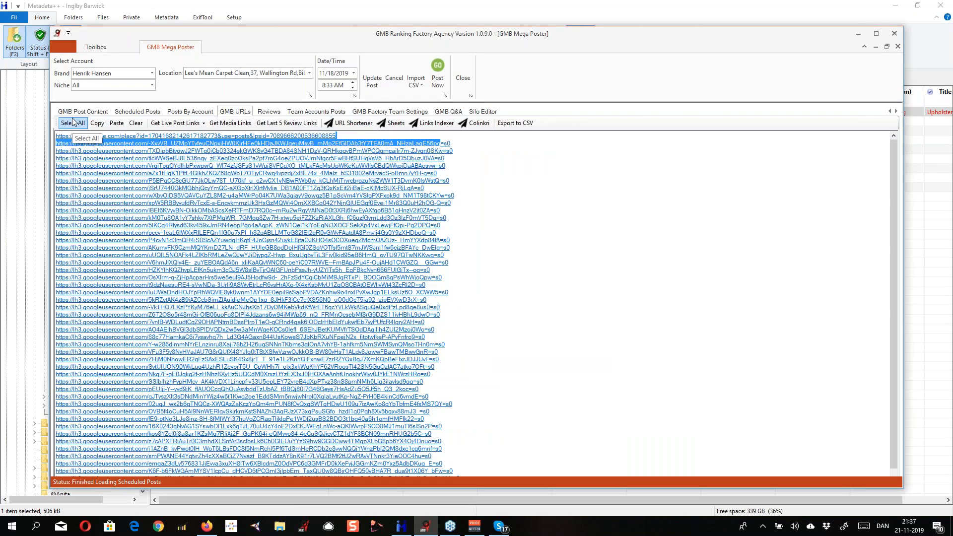
left_click(177, 111)
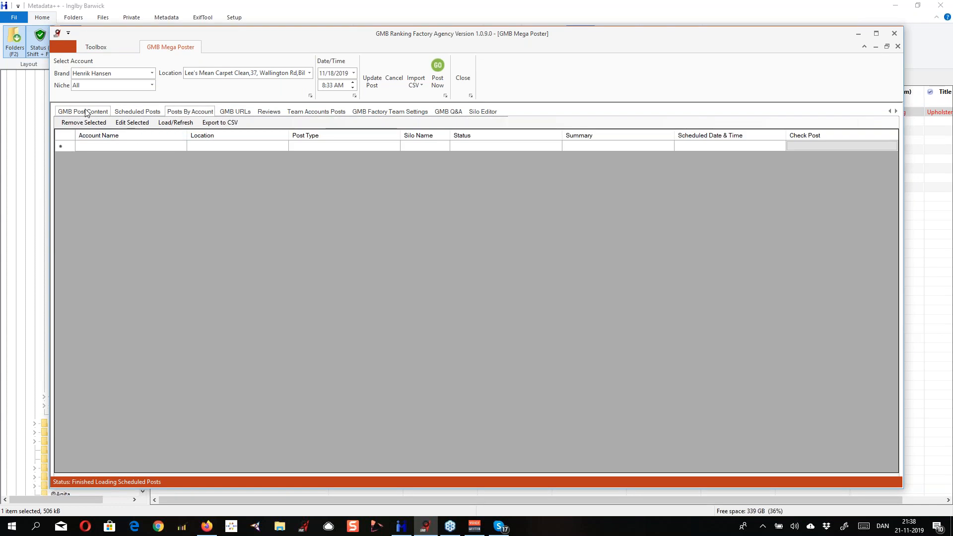
left_click(86, 112)
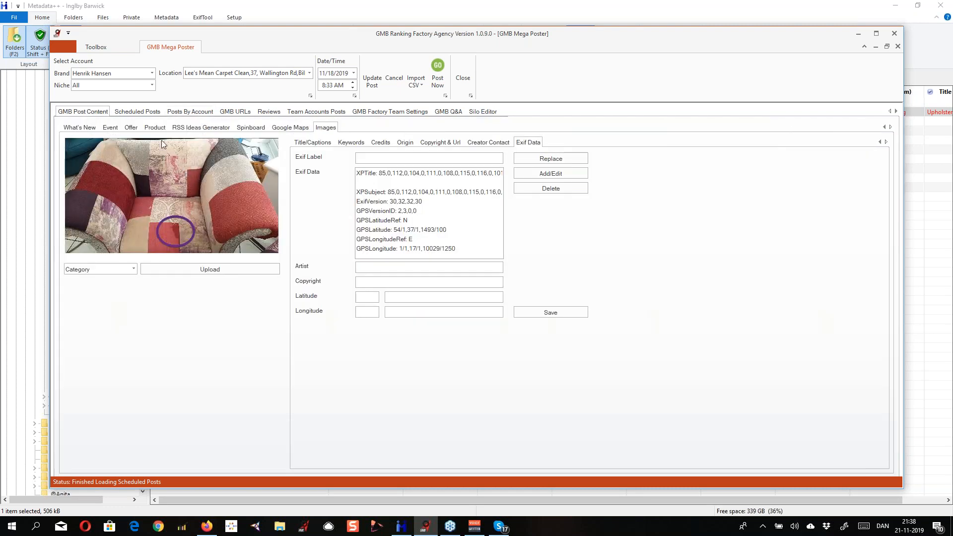
left_click(235, 112)
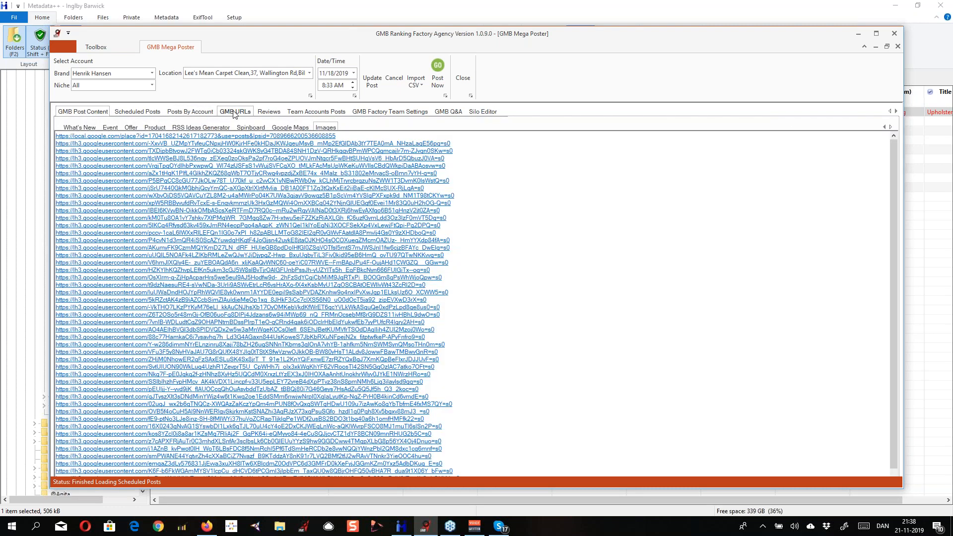
View the second and third googleusercontent.com image links from the GMB URLs list in Firefox
left_click(338, 151)
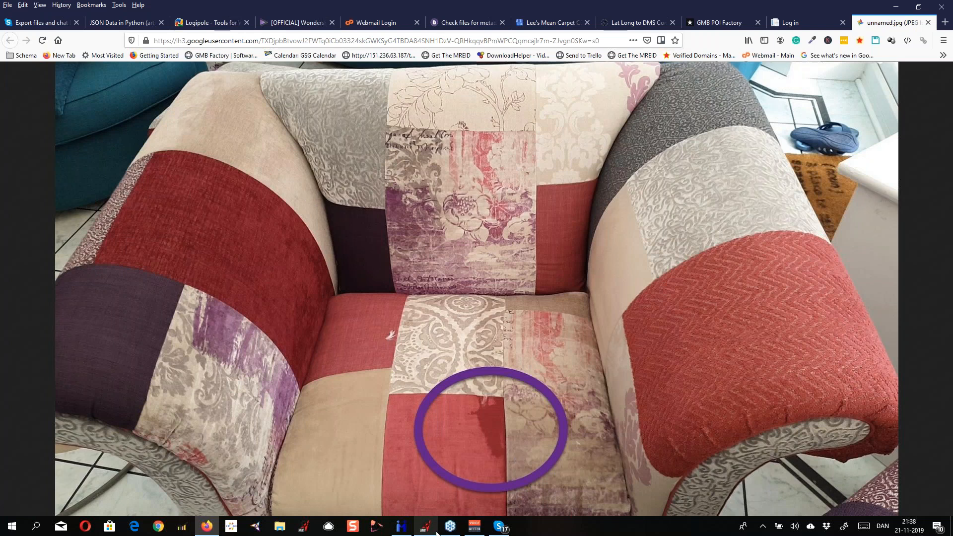
left_click(429, 529)
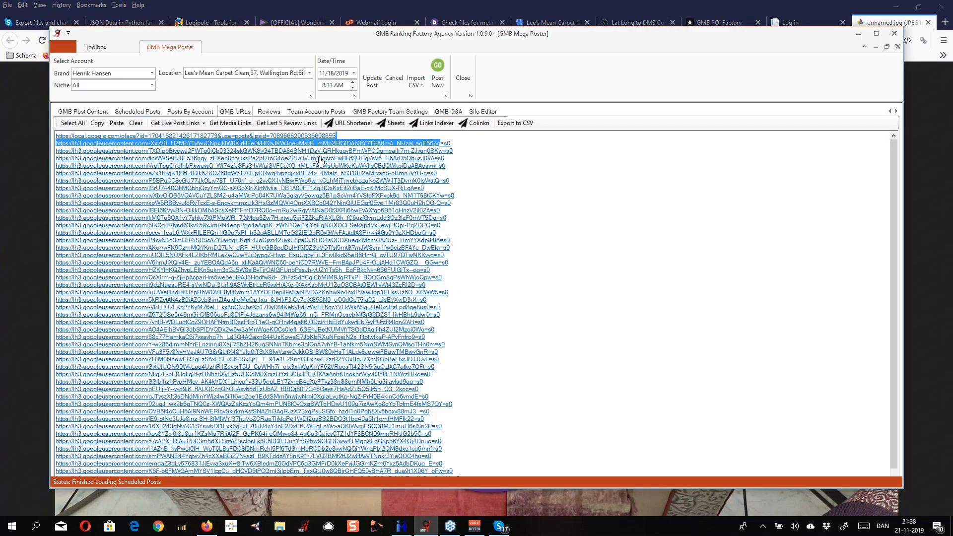
left_click(321, 159)
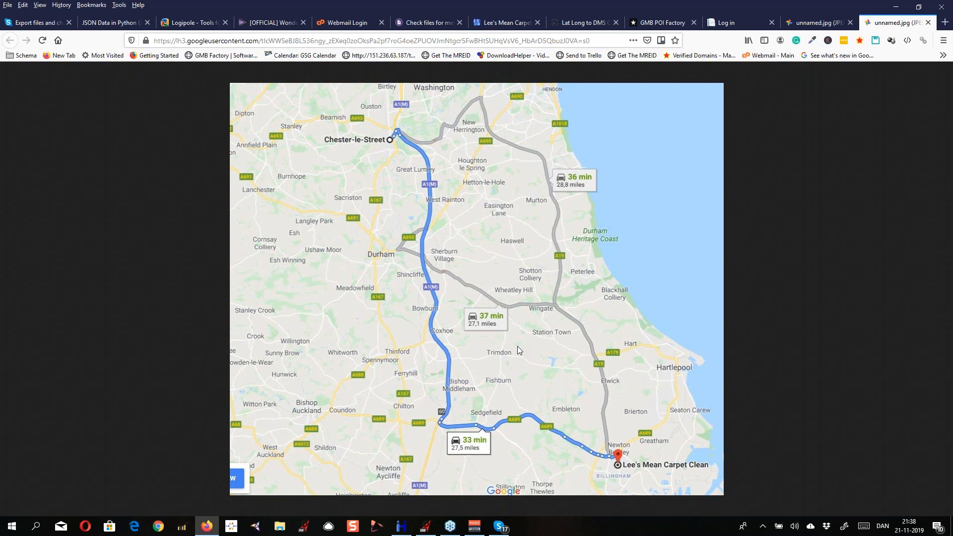
Return to Metadata++, select the GPSLongitude tag, and look through the rest of the GPS tags
left_click(402, 525)
left_click(409, 328)
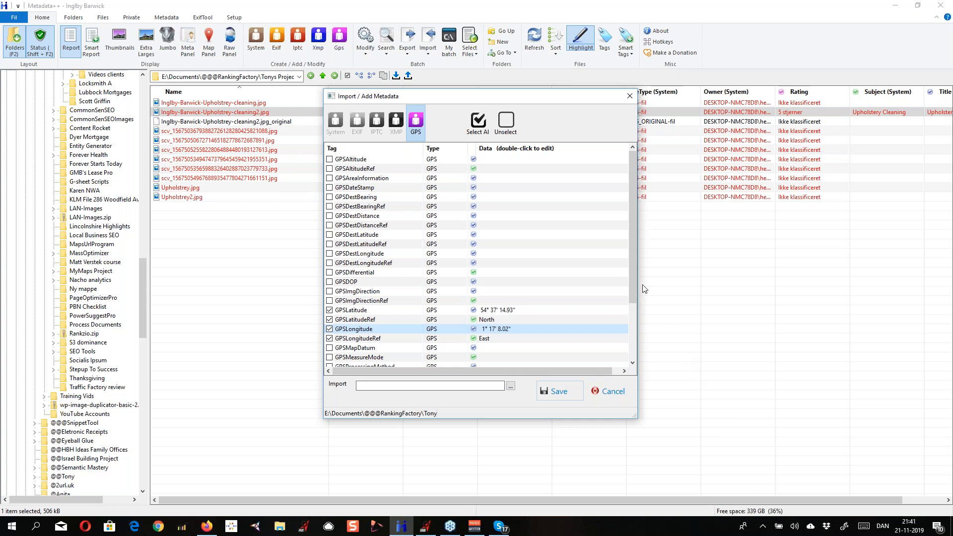
scroll(637, 294, "down", 1)
scroll(637, 294, "down", 3)
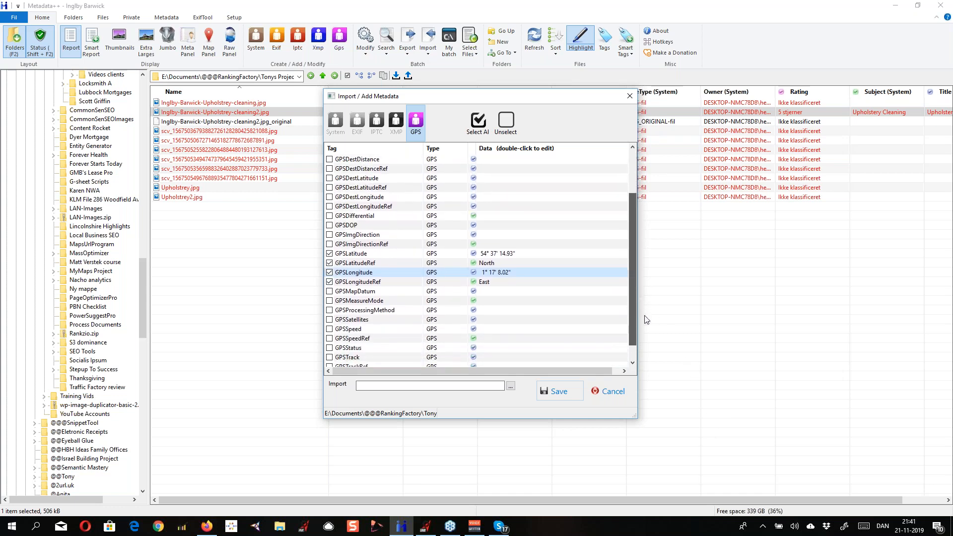
scroll(650, 327, "down", 1)
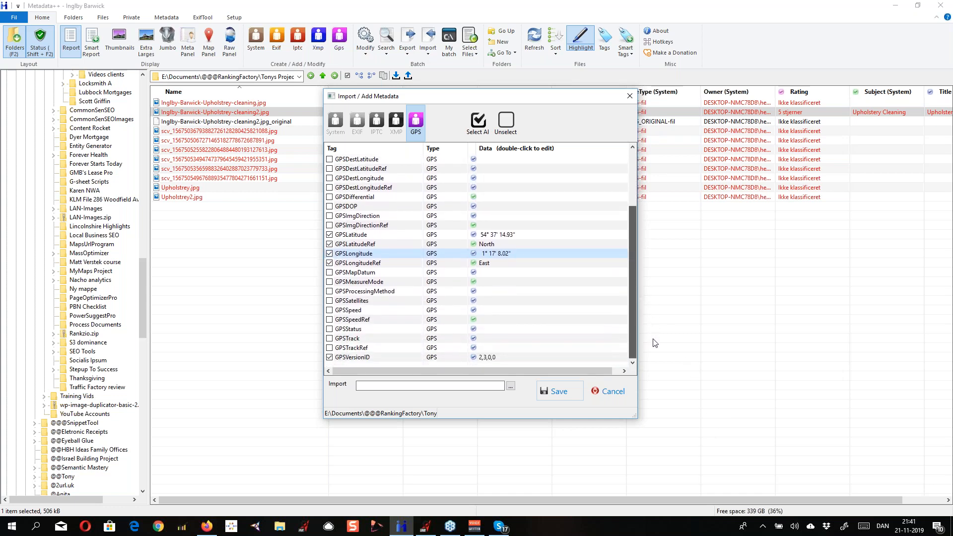
left_click_drag(652, 339, 635, 285)
left_click(651, 332)
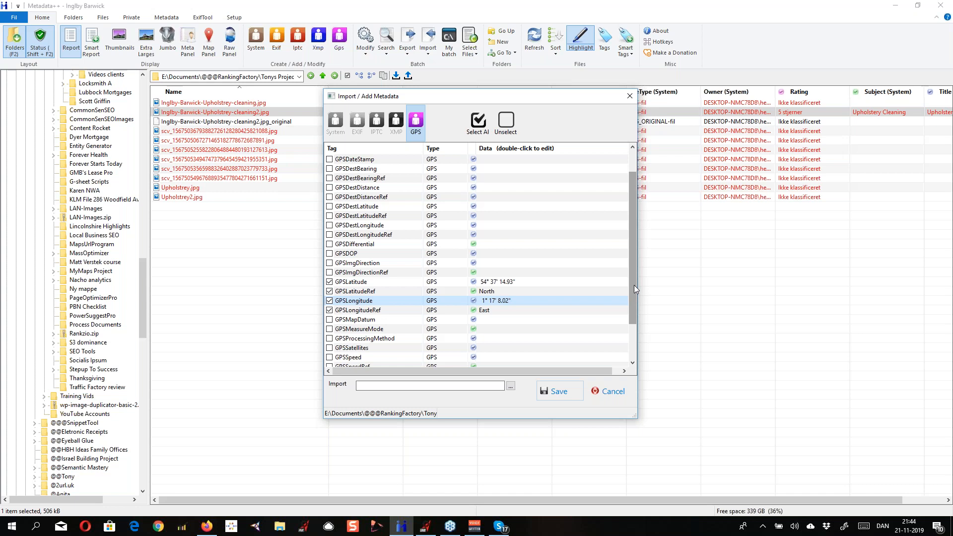
Examine the GPSDestLatitude, GPSDestLongitude and GPSDestDistance tags, and close the metadata editor without saving
key("alt+Tab")
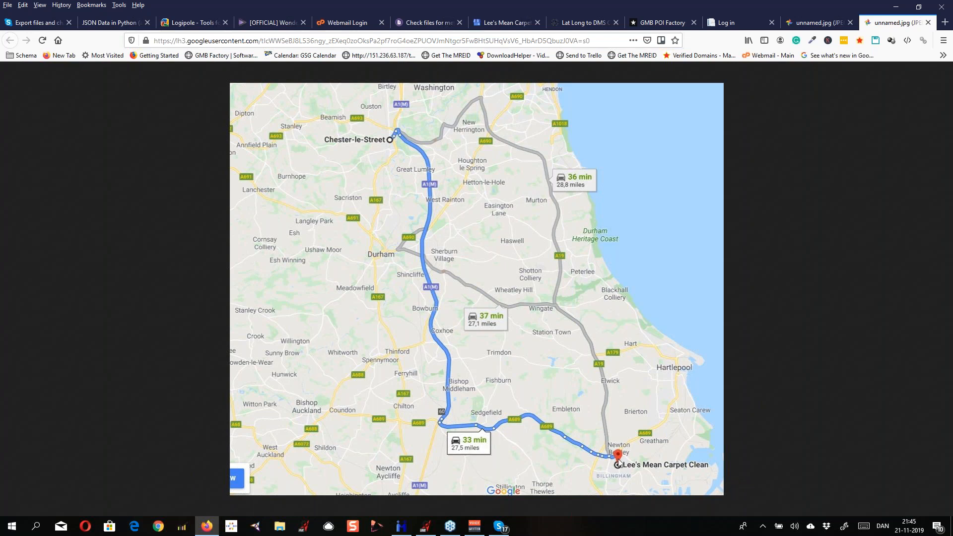
key("alt+Tab")
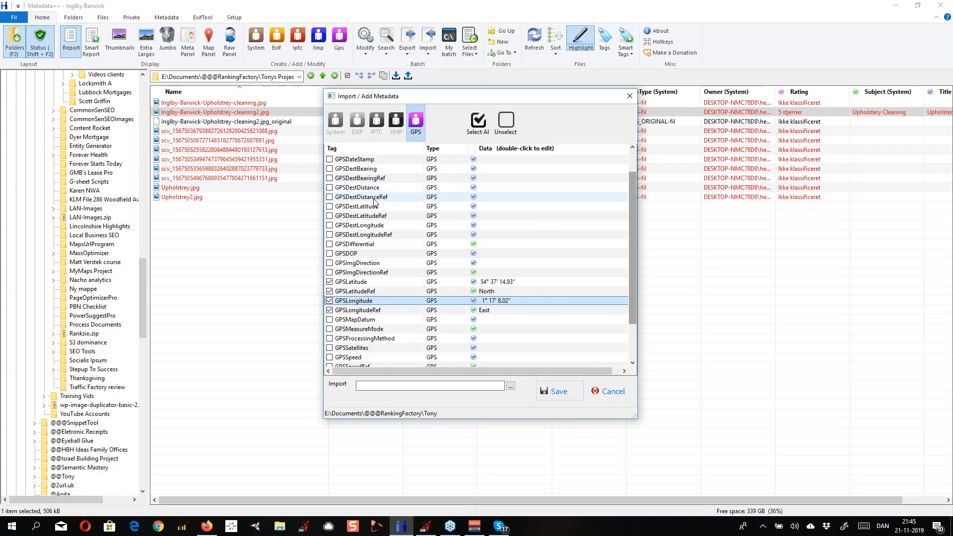
left_click(373, 200)
left_click(375, 215)
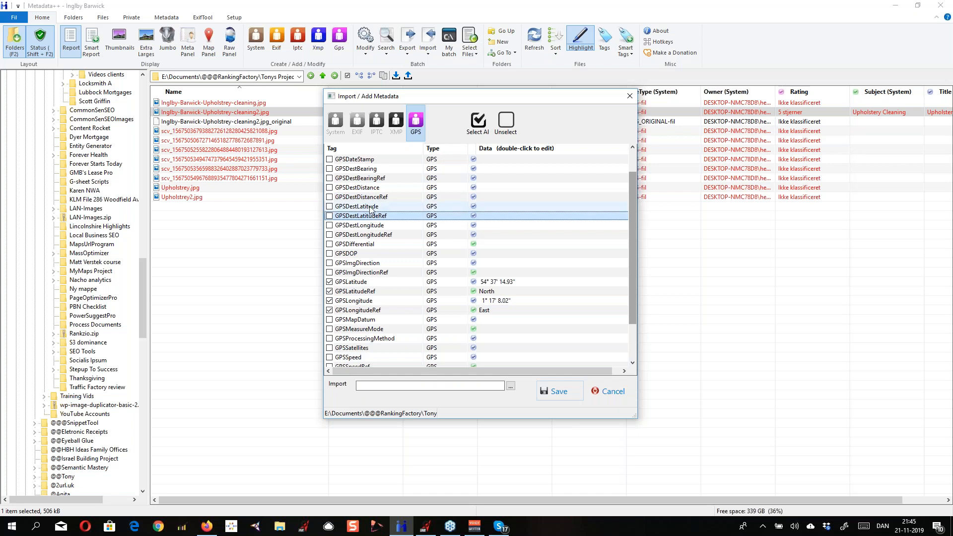
left_click(370, 208)
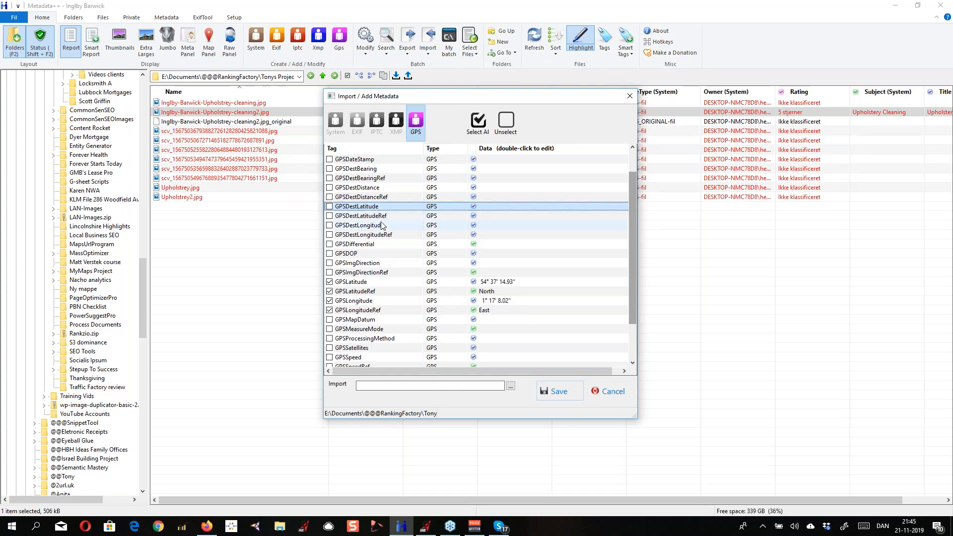
left_click(383, 228)
double_click(382, 227)
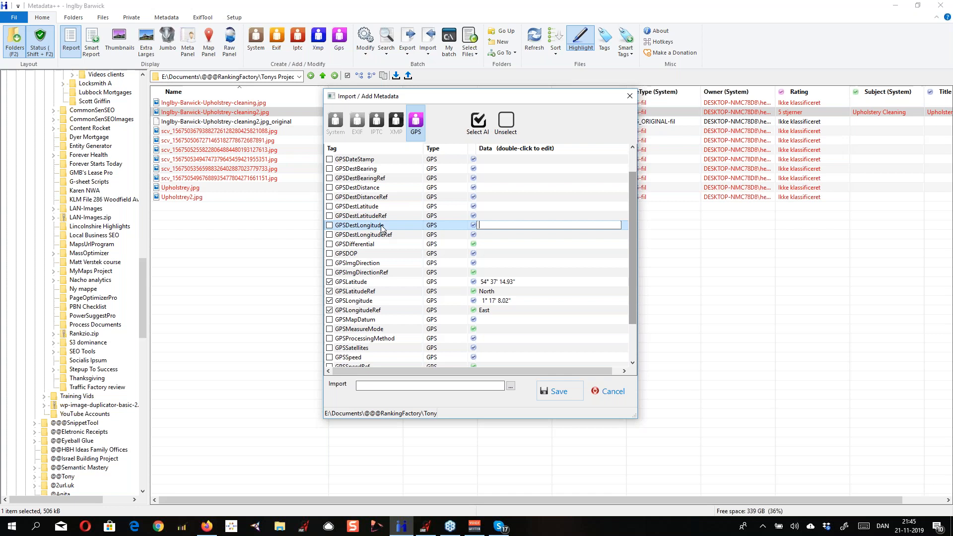
left_click(367, 191)
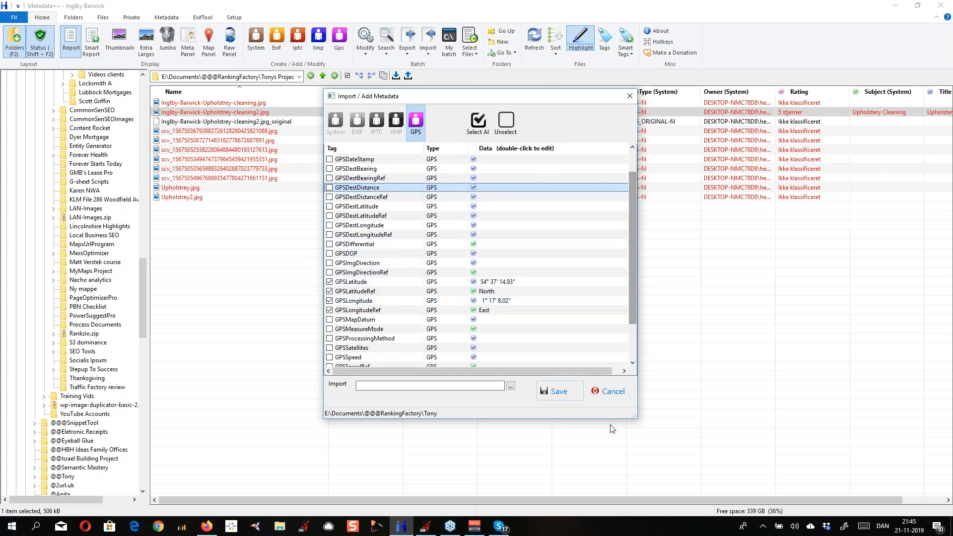
left_click(606, 216)
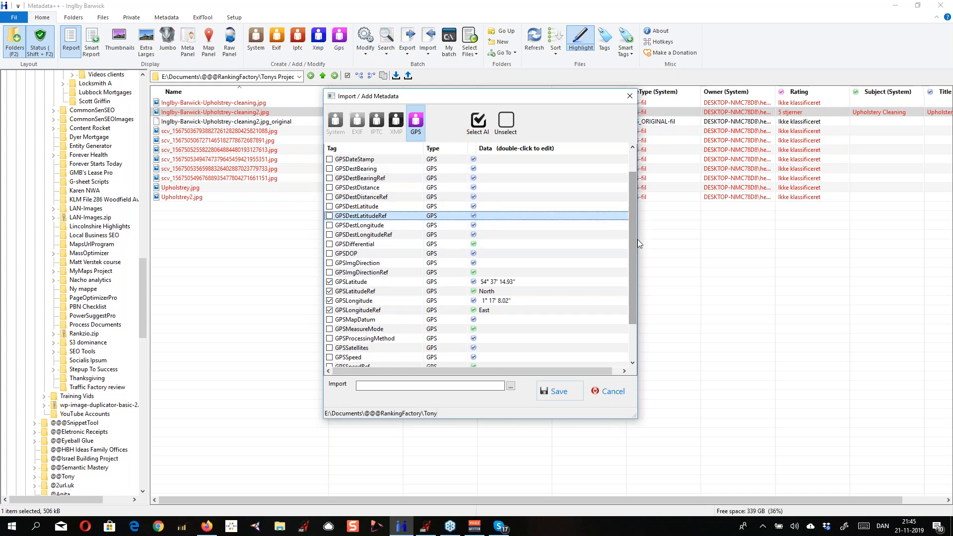
left_click(621, 393)
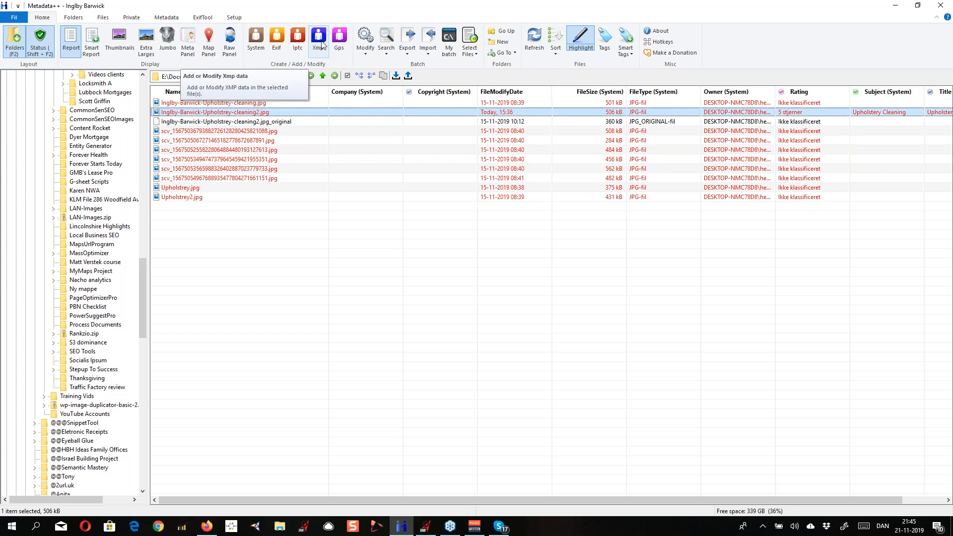
Look over the batch Modify options, the batch Command Line dialog, and the file selection options for the image folder
left_click(367, 42)
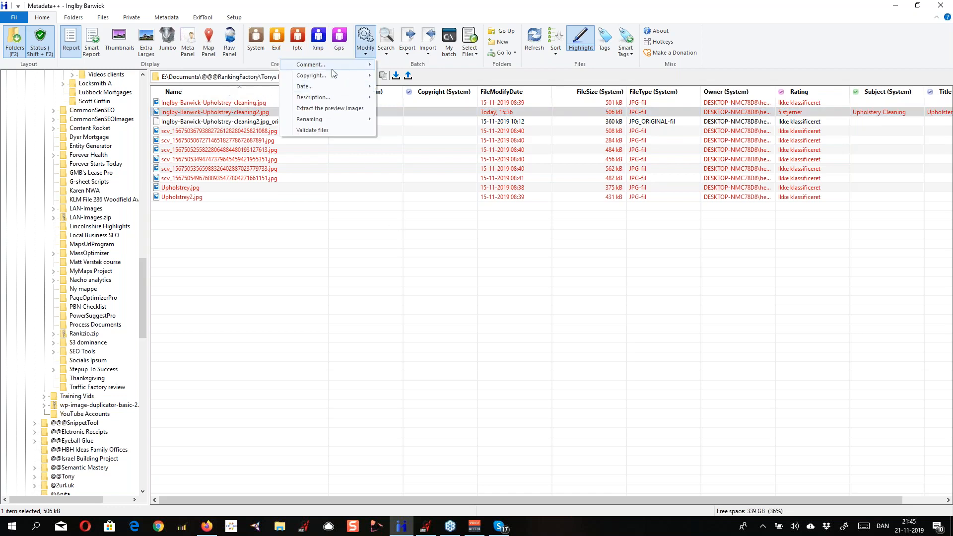
mouse_move(332, 70)
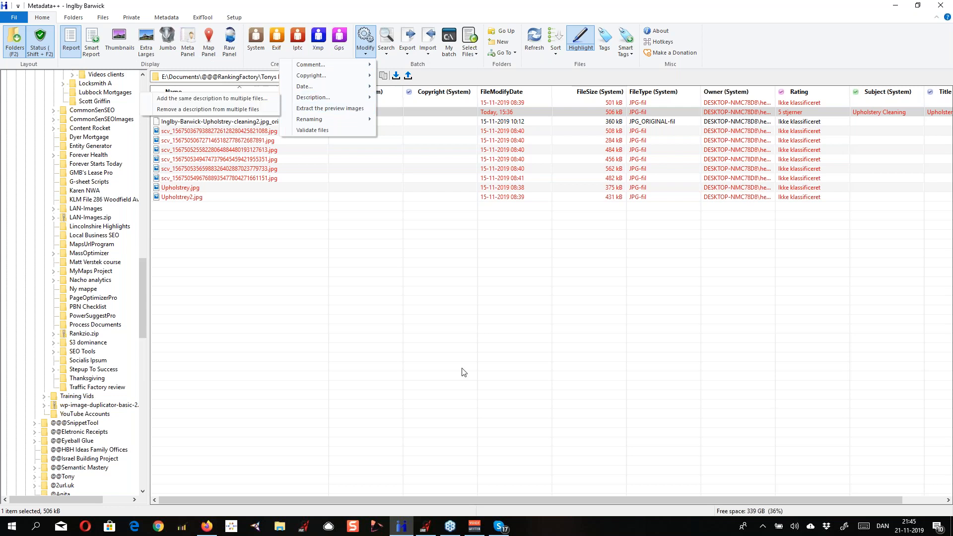
left_click(448, 50)
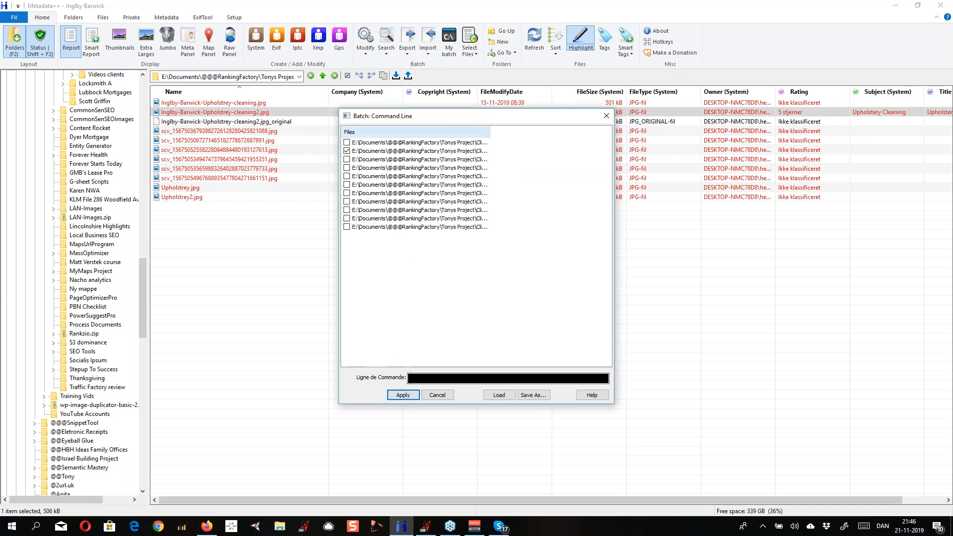
left_click(605, 122)
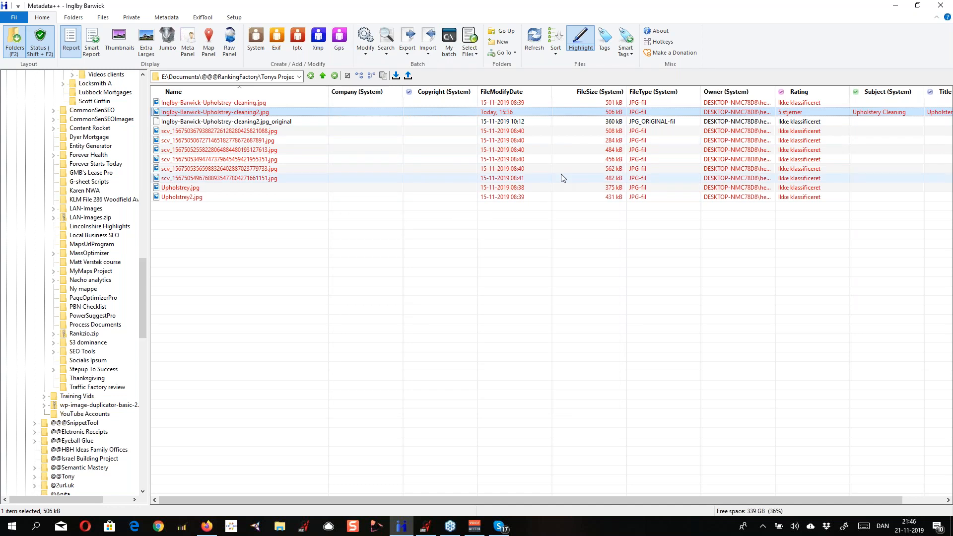
left_click(476, 57)
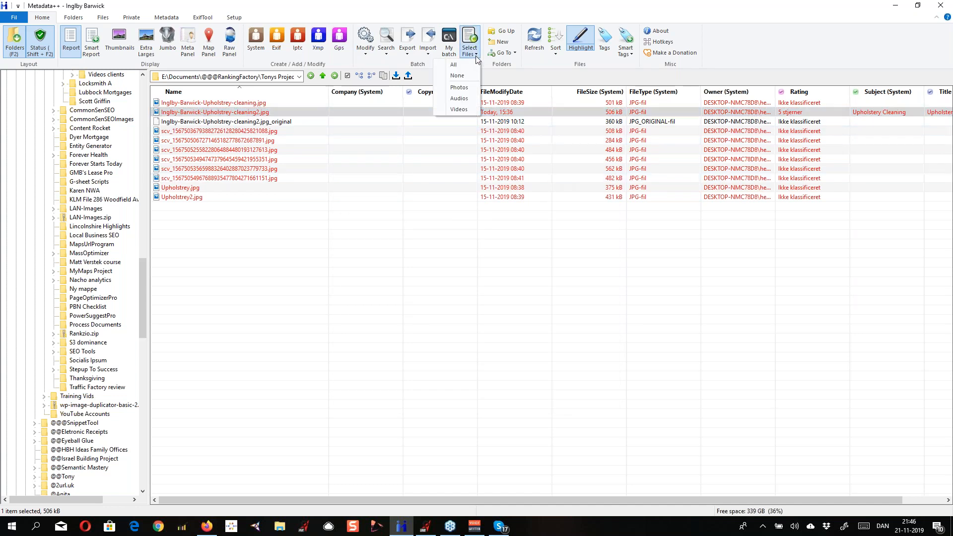
left_click(463, 109)
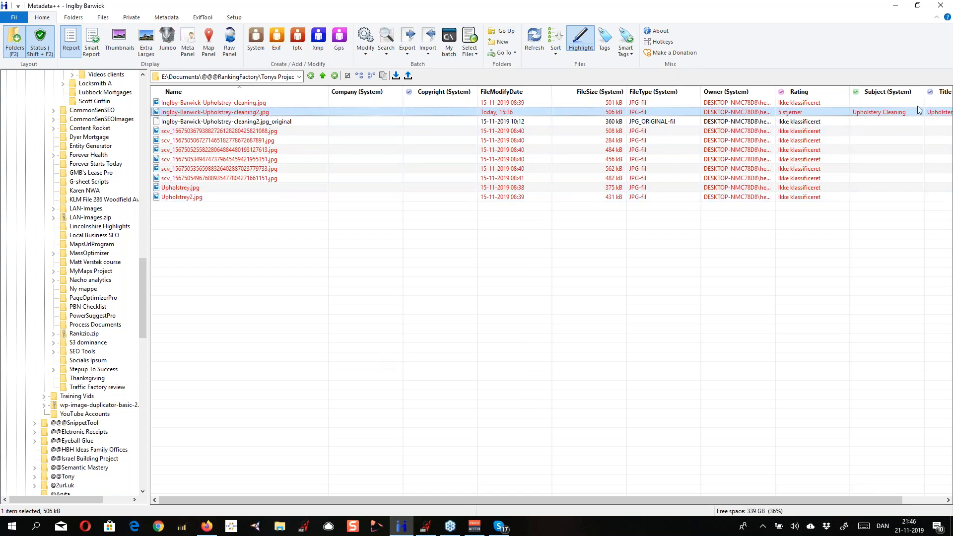
left_click(450, 531)
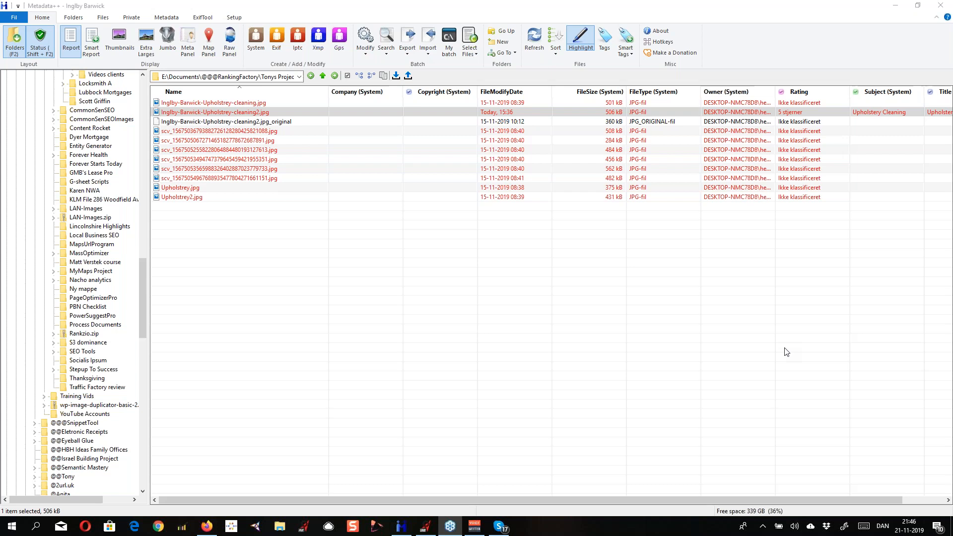
left_click(476, 54)
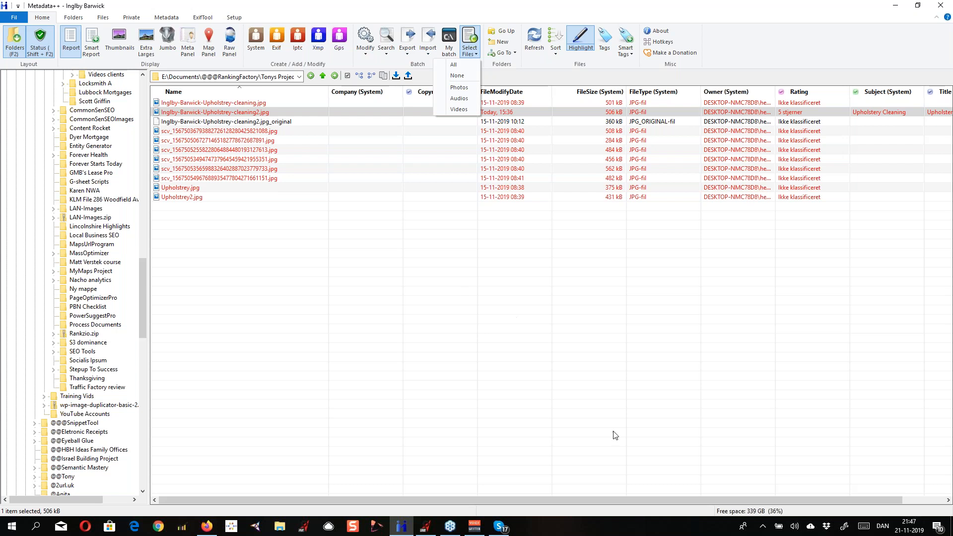
left_click(424, 234)
Switch to GMB Ranking Factory and create a new GMB Q&A question reading "Do you do Deep Cleans?"
left_click(425, 527)
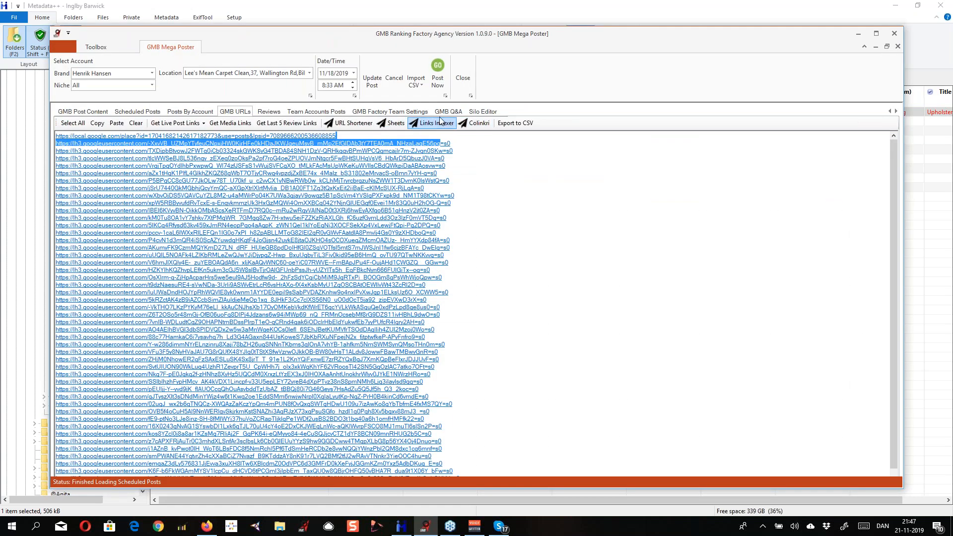
left_click(448, 111)
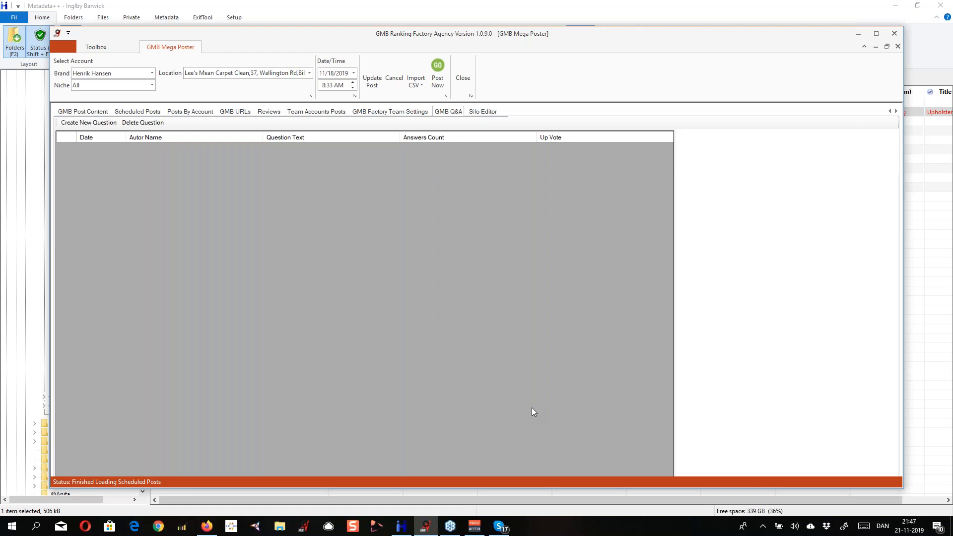
left_click(88, 123)
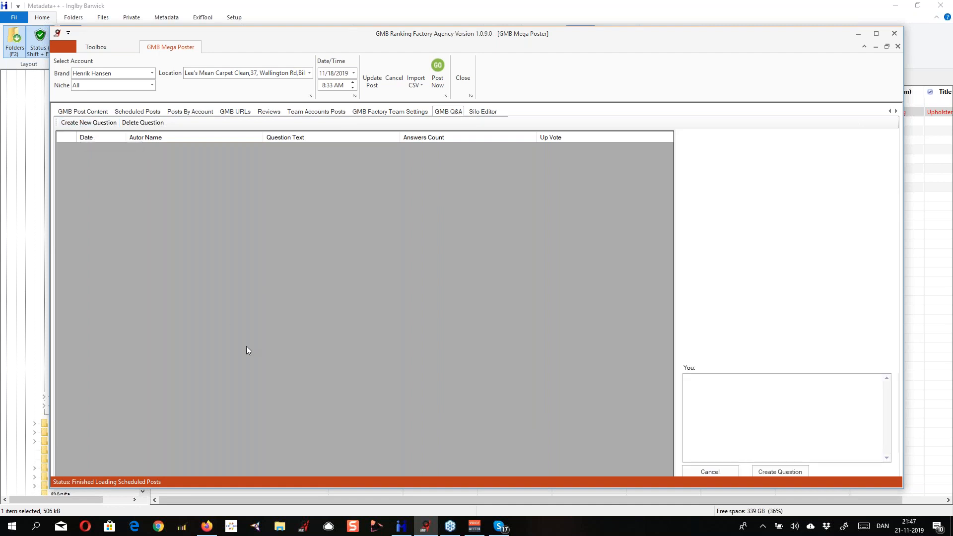
left_click(740, 403)
type("H")
type("Do you do ")
type("Deep Cle")
type("ans")
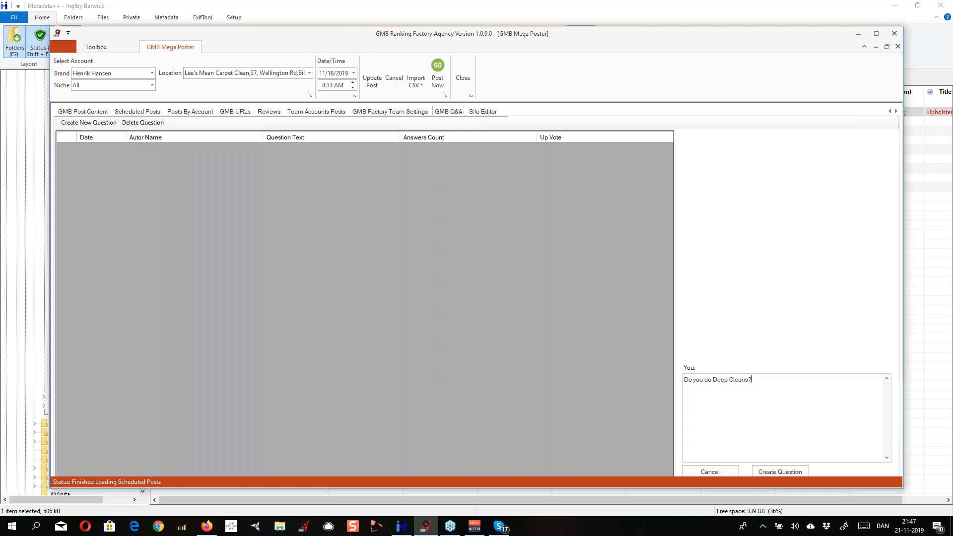
type("?")
left_click(760, 471)
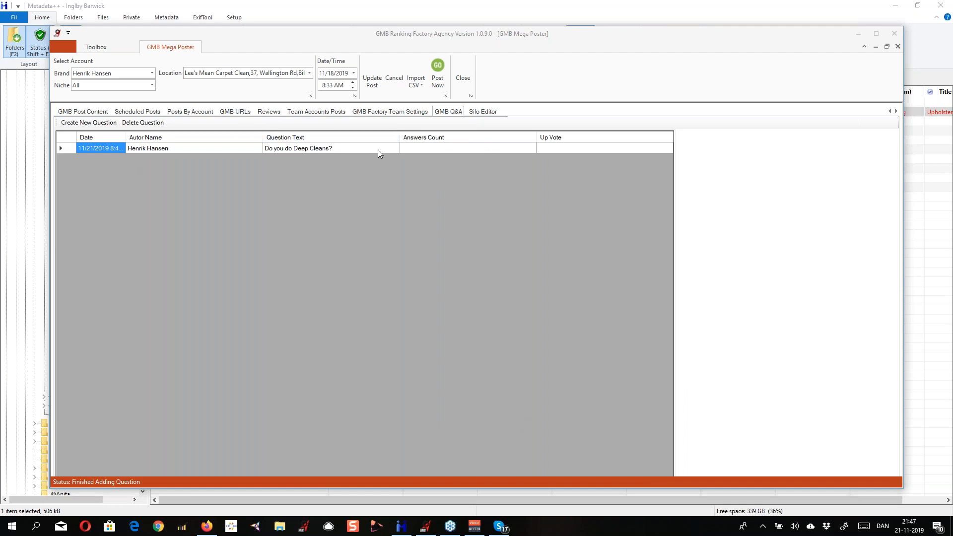
Start a reply to the deep cleans question with the hashtags "#CarepetCleaning #DeepCleans"
left_click(489, 238)
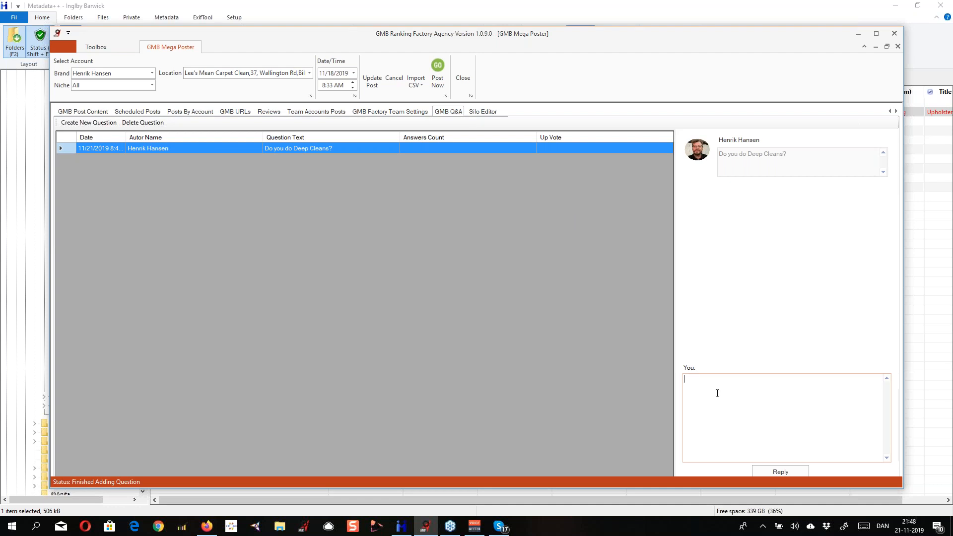
type("#CarepetCleaning")
type("#DeepCleans")
Add "Yes we do deep cleans" above the hashtags, separated by blank lines, and submit the reply
key("Return")
key("Return")
key("Return")
left_click(694, 381)
type("Yes we do deep cleans")
left_click(778, 471)
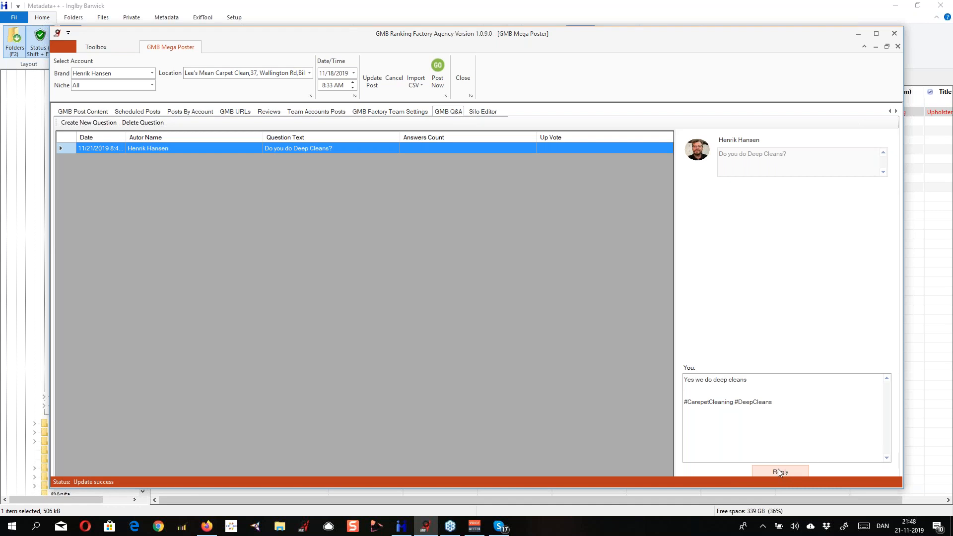
left_click(778, 470)
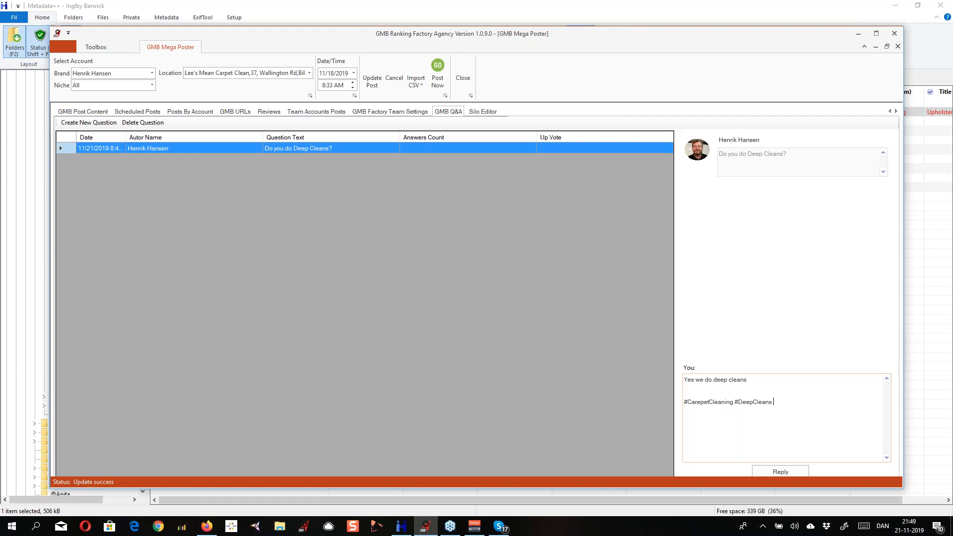
Append "#UpholsteryCeaning #CarpetCleaner" to the reply's hashtag line and submit the reply
type("#")
type("Upholse")
key("BackSpace")
type("teryCeaning #")
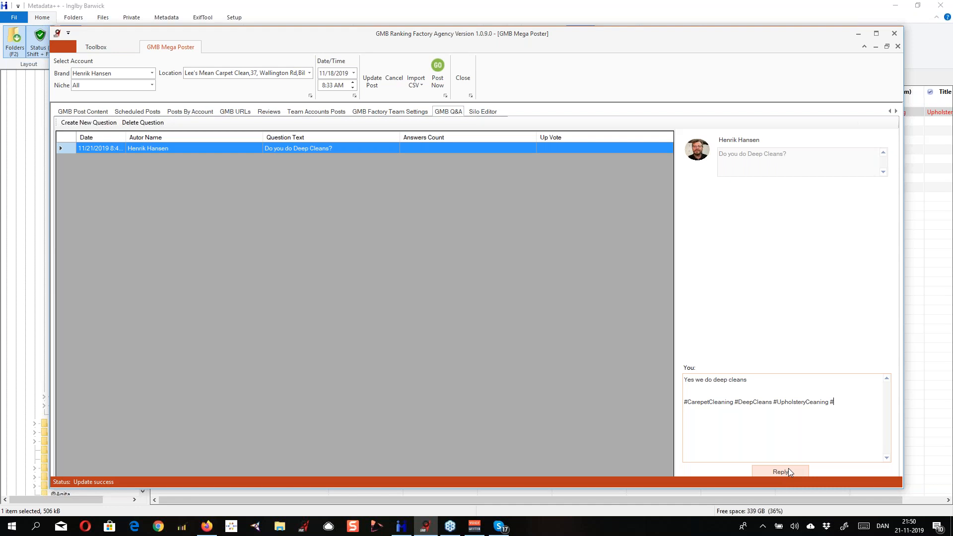
type("CarpetCleaner")
left_click(789, 469)
Highlight and copy the whole hashtag line in the reply text
left_click_drag(875, 400, 675, 409)
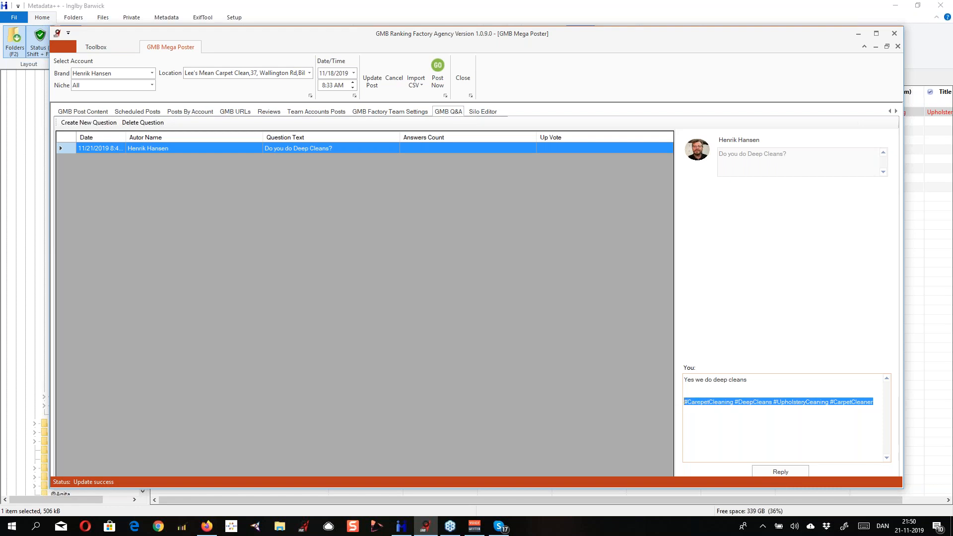
key("ctrl+c")
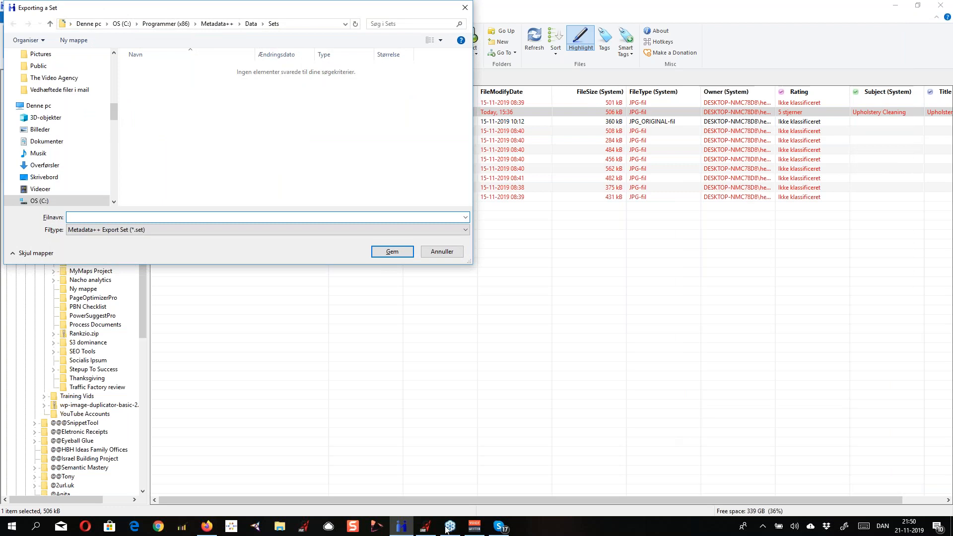
mouse_move(425, 527)
left_click(437, 464)
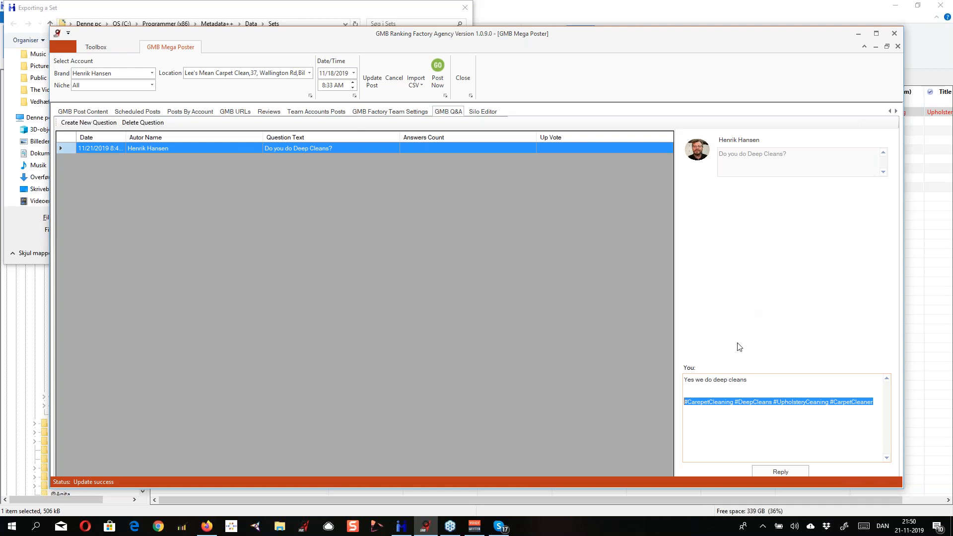
left_click_drag(877, 401, 673, 405)
Cancel the set export in Metadata++ and resubmit the question reply in GMB Ranking Factory
key("alt+Tab")
left_click(442, 256)
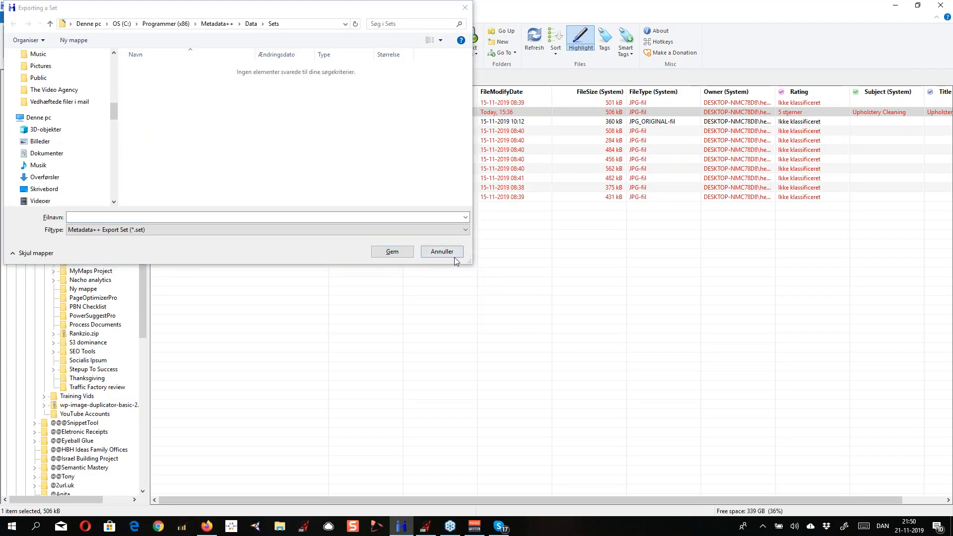
left_click(452, 254)
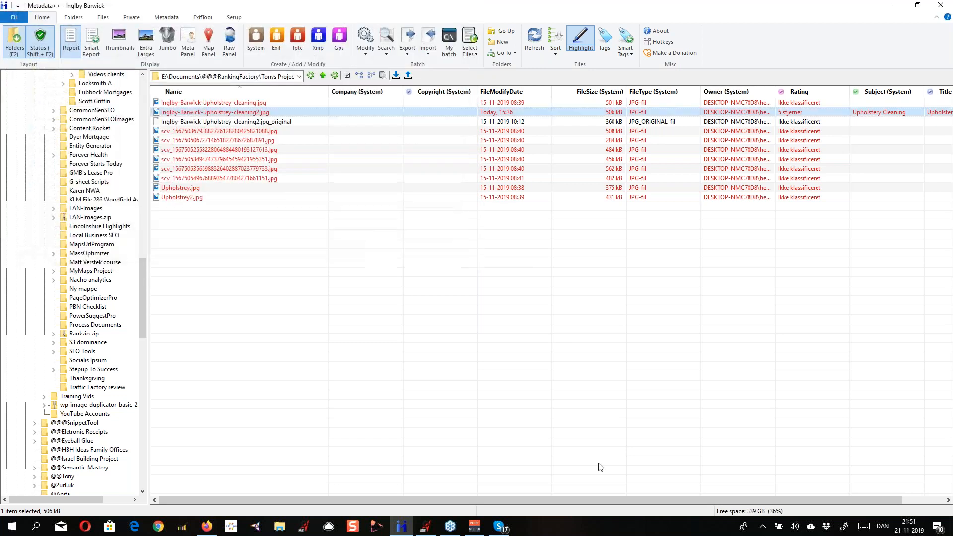
left_click(429, 527)
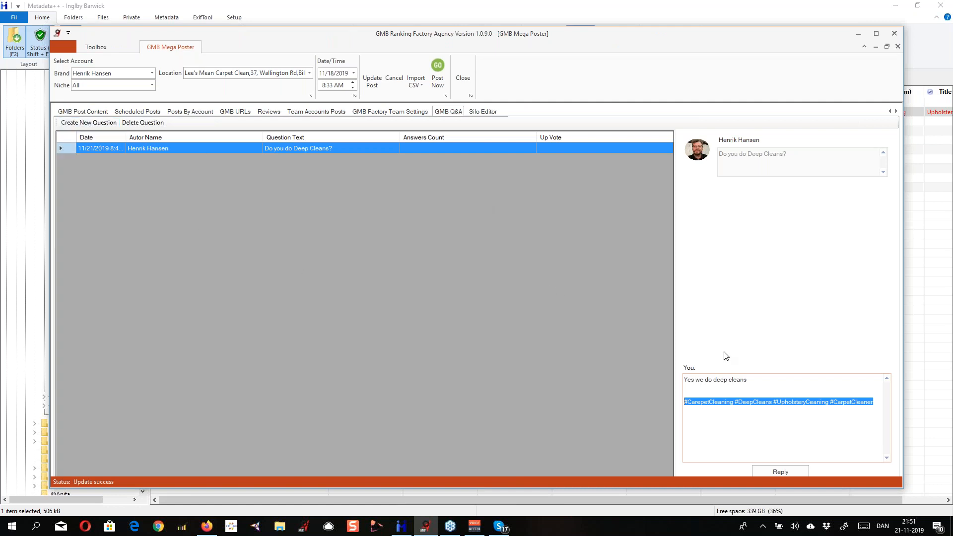
left_click(781, 472)
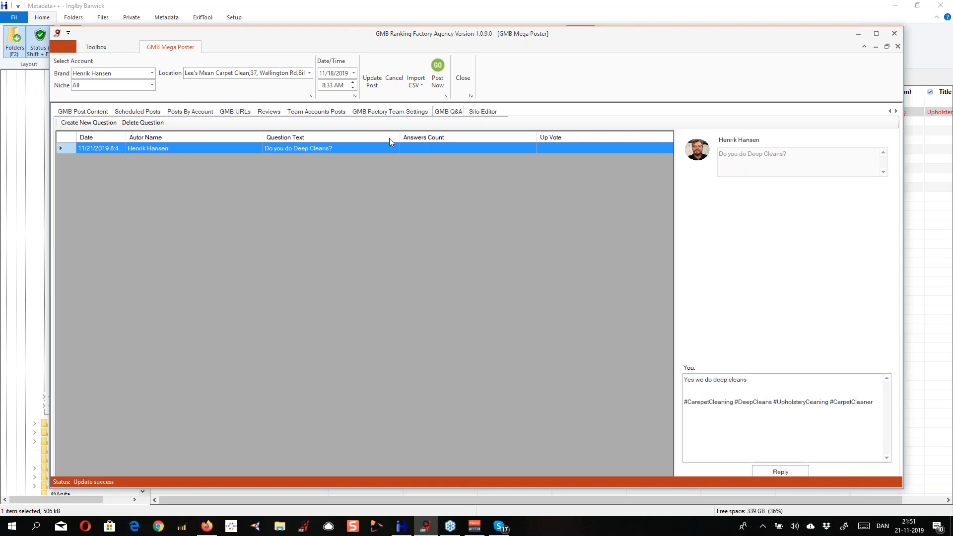
Look at the Silo Editor and return to the GMB Q&A view
left_click(492, 112)
left_click(448, 112)
left_click(942, 34)
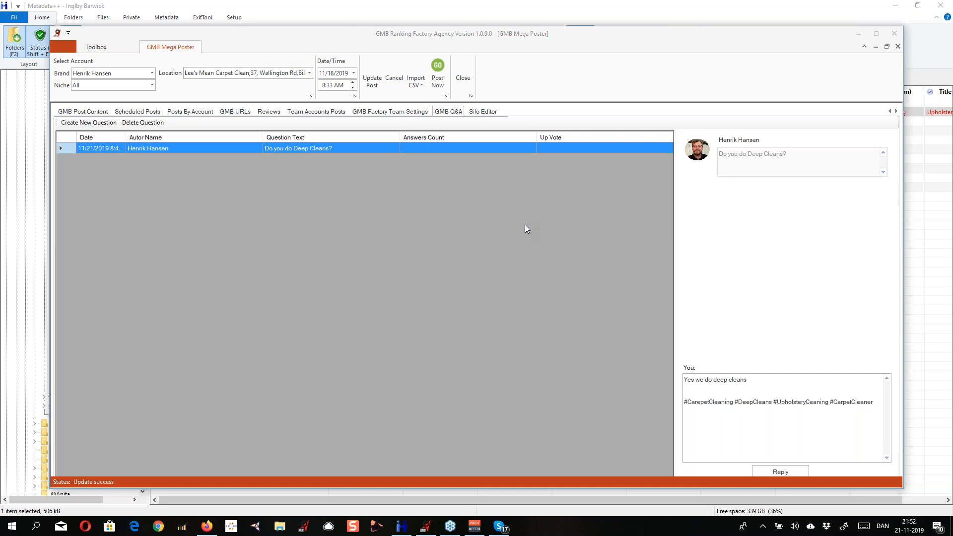
Clear the GMB URLs list and request the GMB site live links
left_click(236, 111)
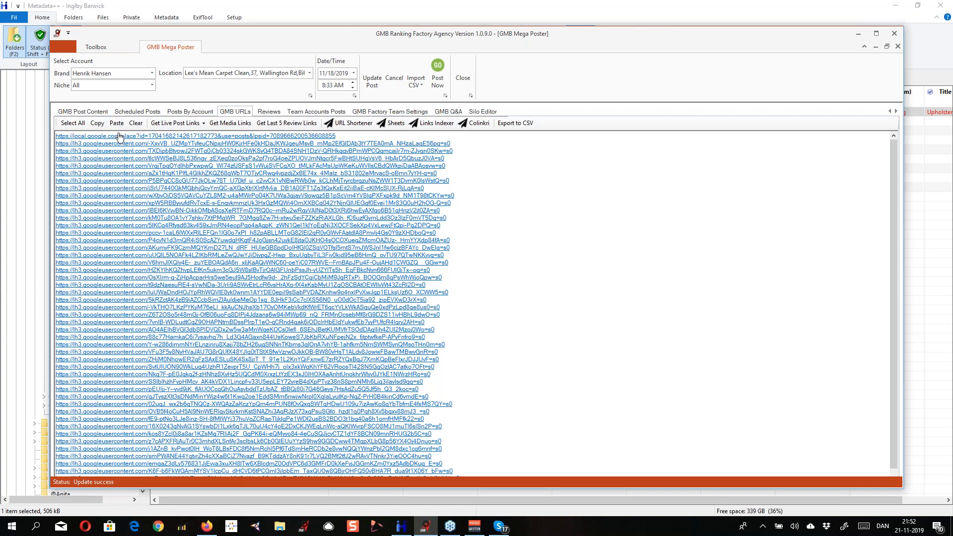
left_click(136, 123)
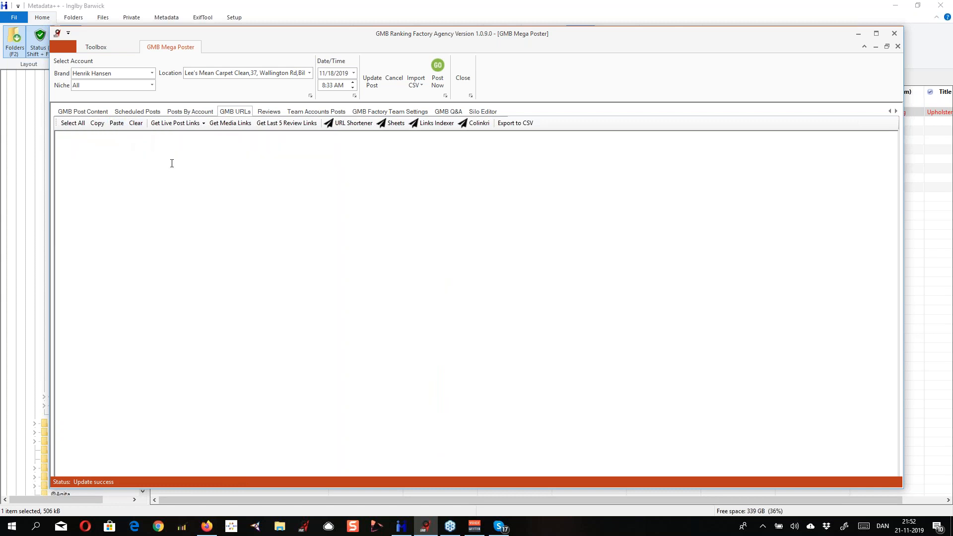
left_click(201, 124)
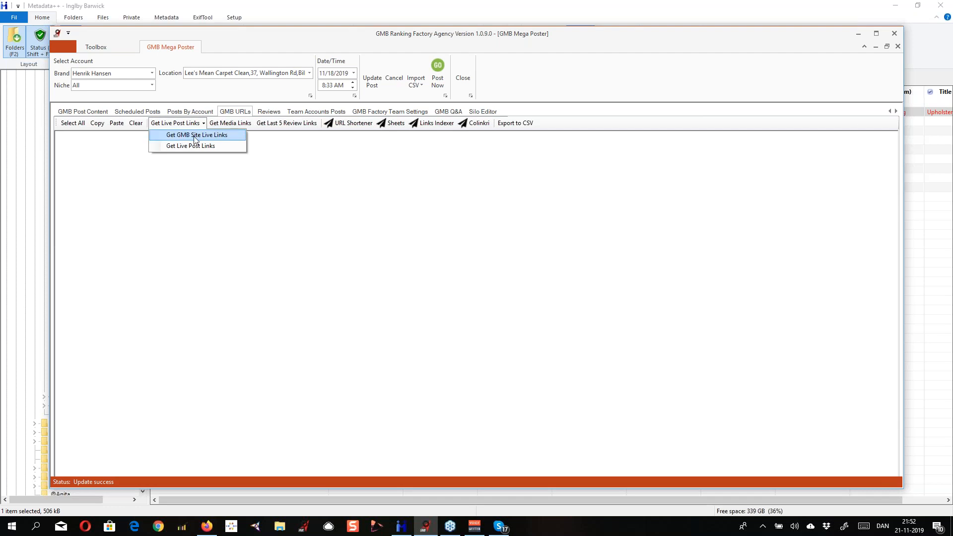
left_click(194, 138)
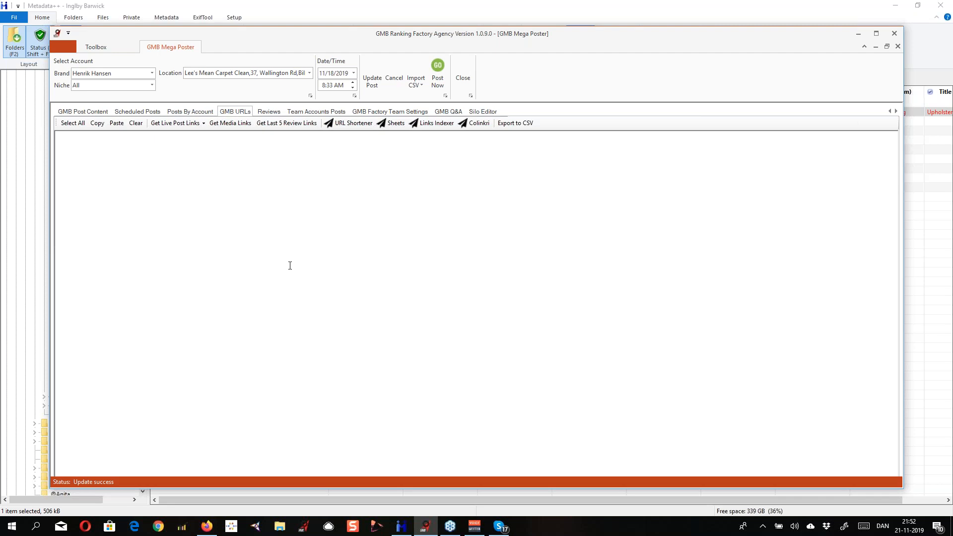
Request the live post links for the selected location in the GMB URLs list
left_click(203, 123)
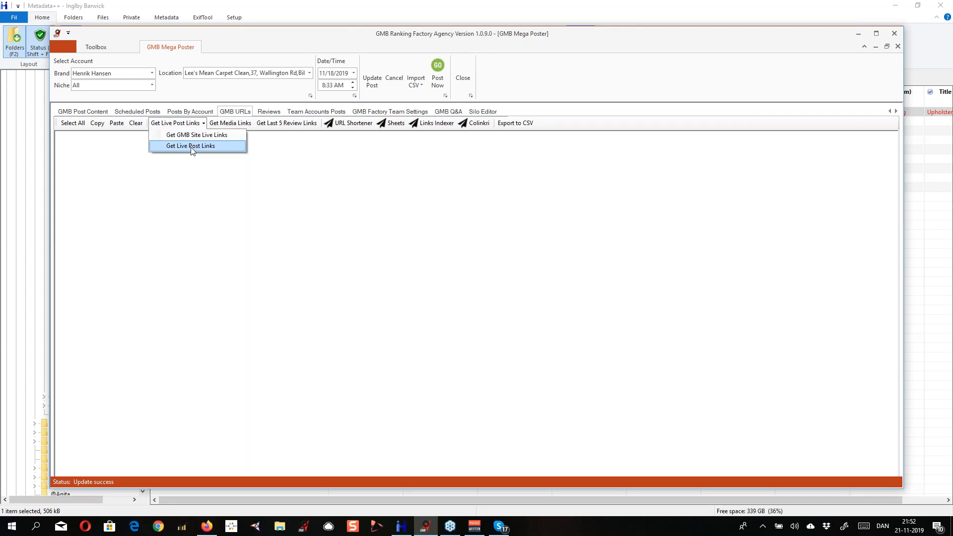
left_click(192, 146)
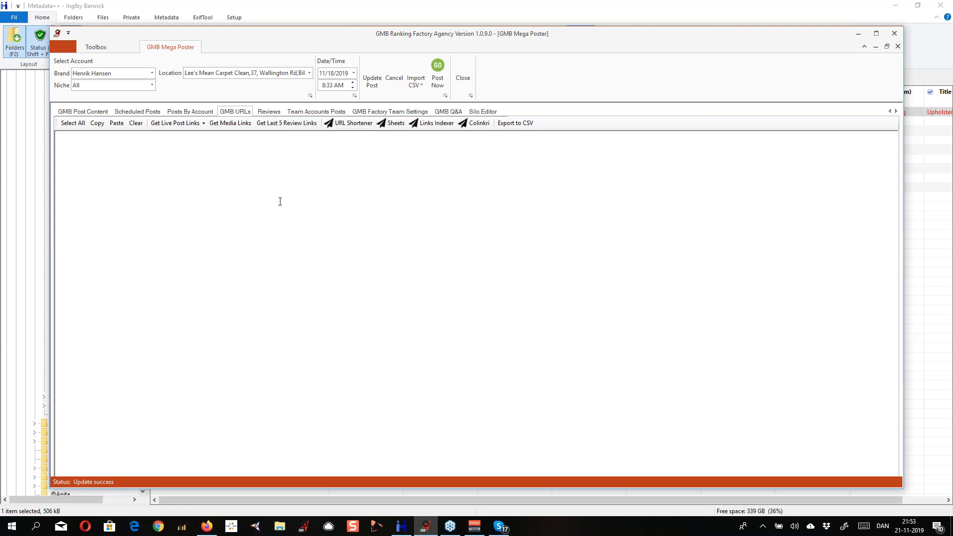
left_click(203, 124)
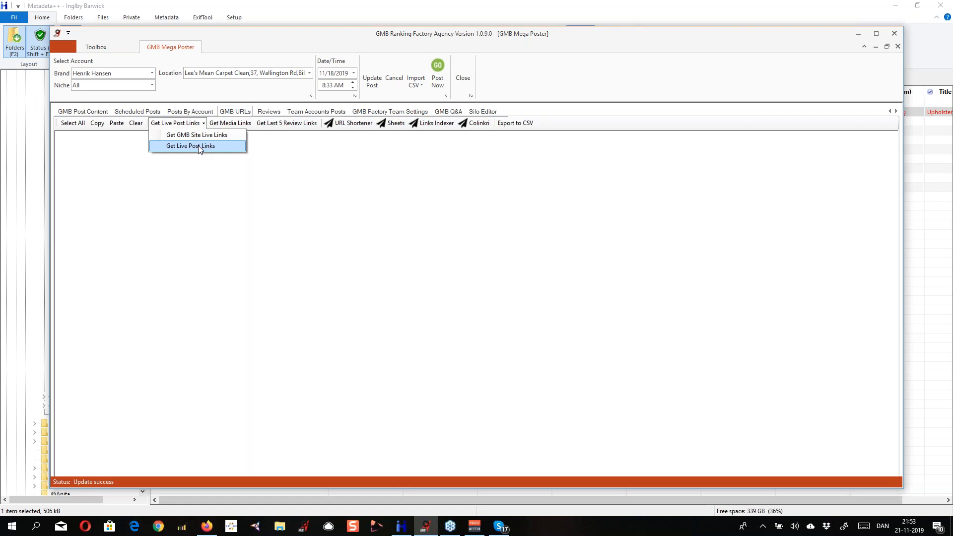
left_click(183, 147)
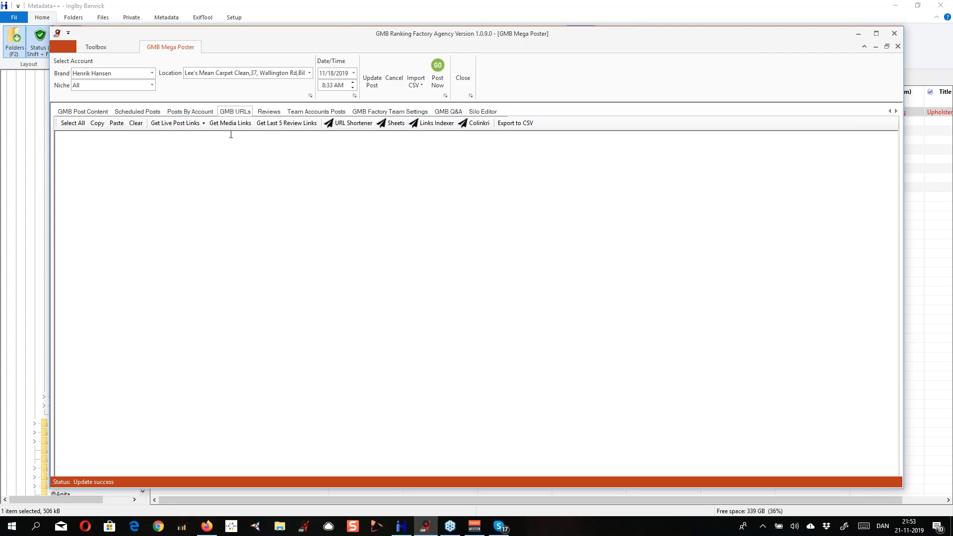
left_click(186, 123)
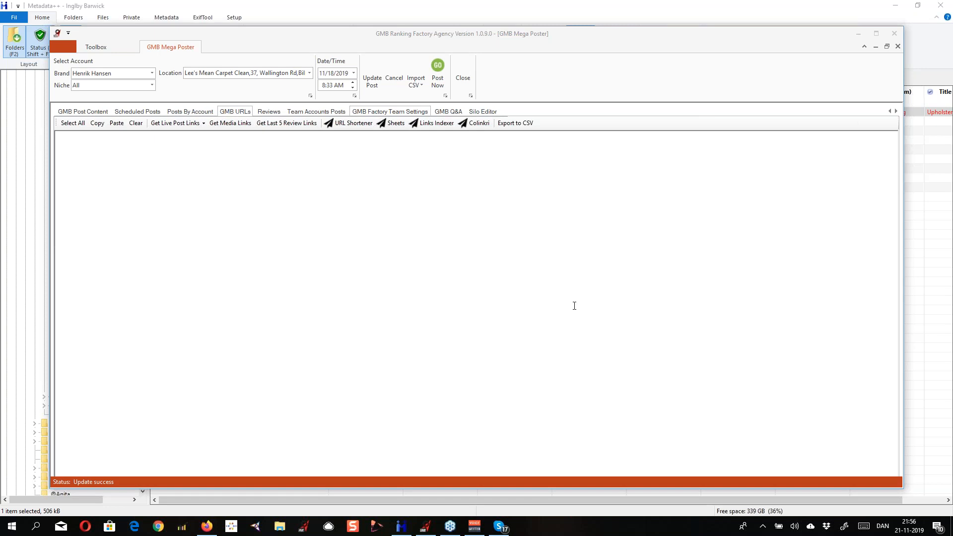
Switch to Firefox and open the article at contentmarketinginstitute.com/2019/11/images-search-visibility/ in the current image tab
left_click(210, 524)
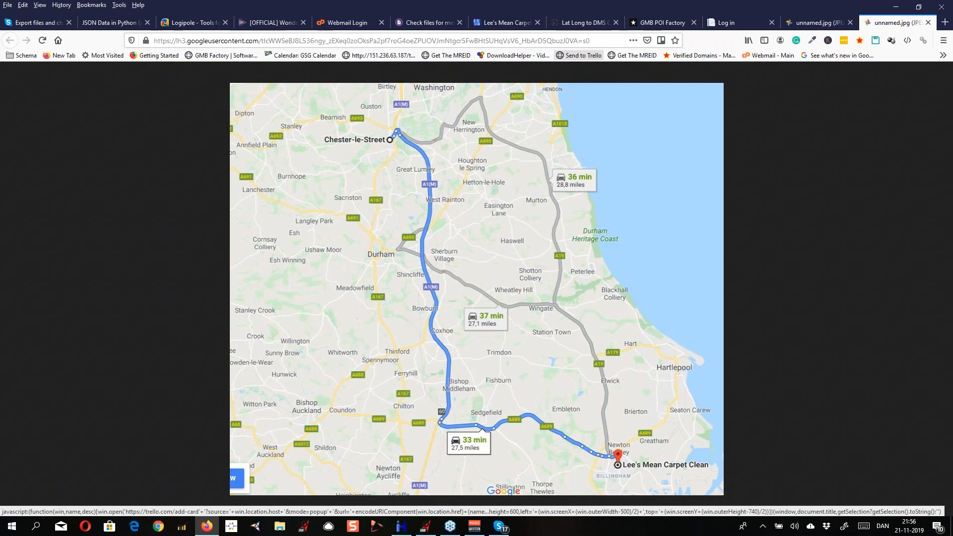
left_click(279, 41)
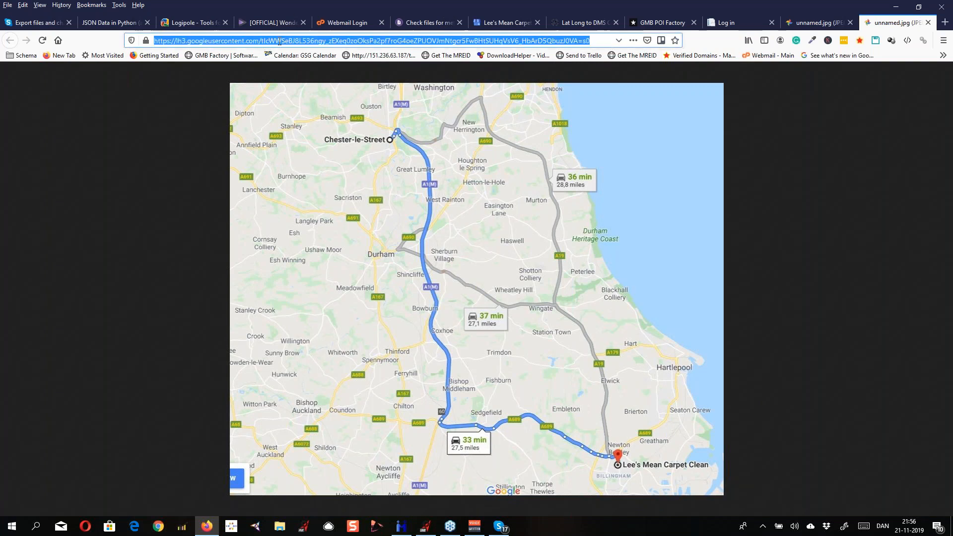
type("https://contentmarketinginstitute.com/2019/11/images-search-visibility")
key("Return")
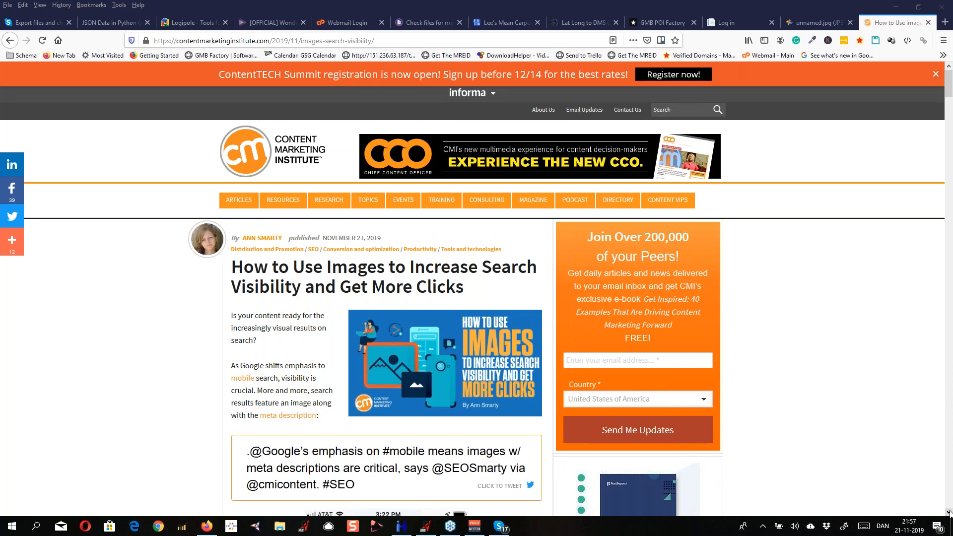
Dismiss the newsletter sign-up popup and read through the article on using images to increase search visibility
scroll(949, 514, "down", 6)
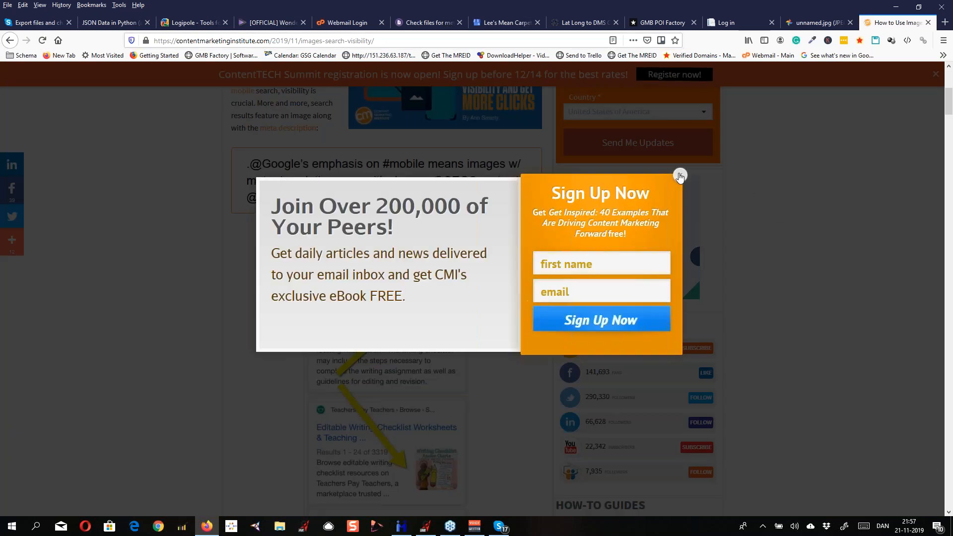
left_click(679, 176)
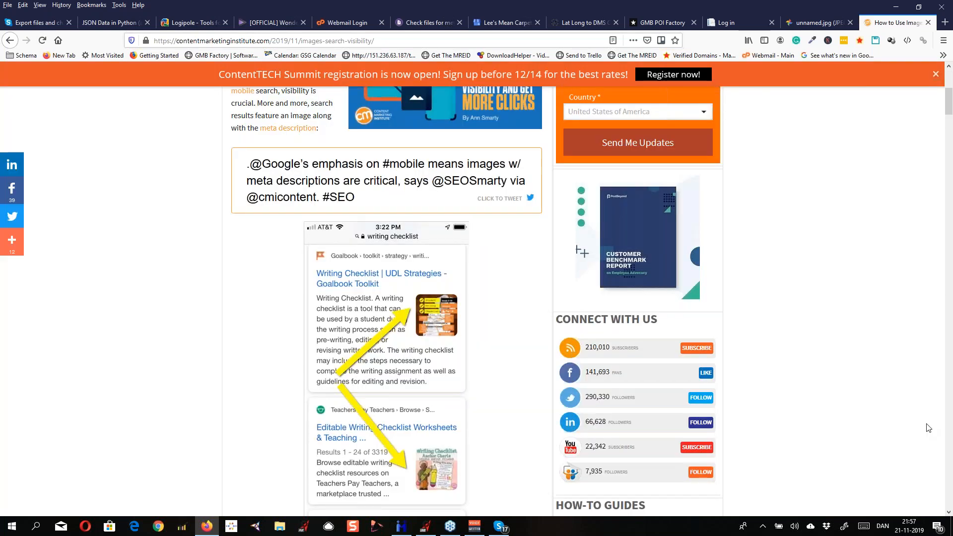
left_click(948, 513)
left_click_drag(948, 512, 948, 513)
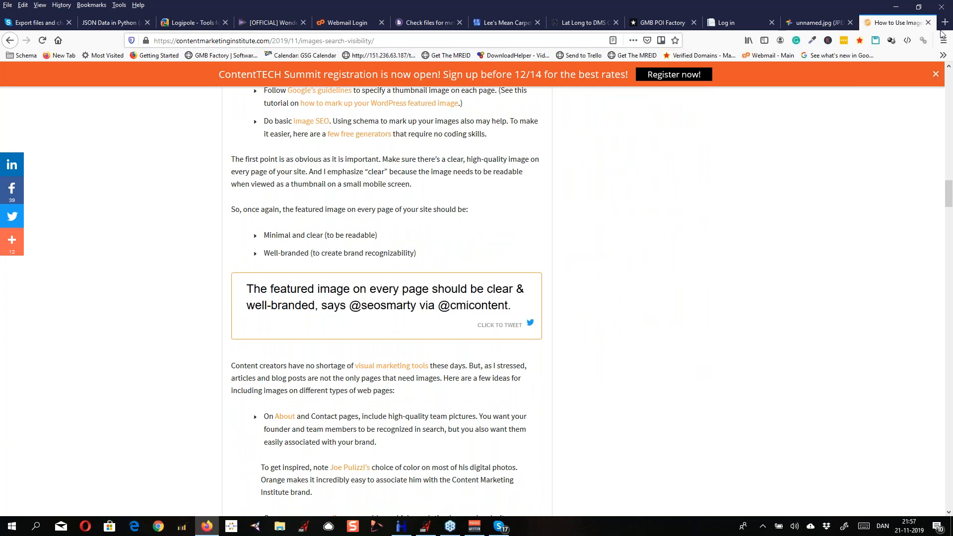